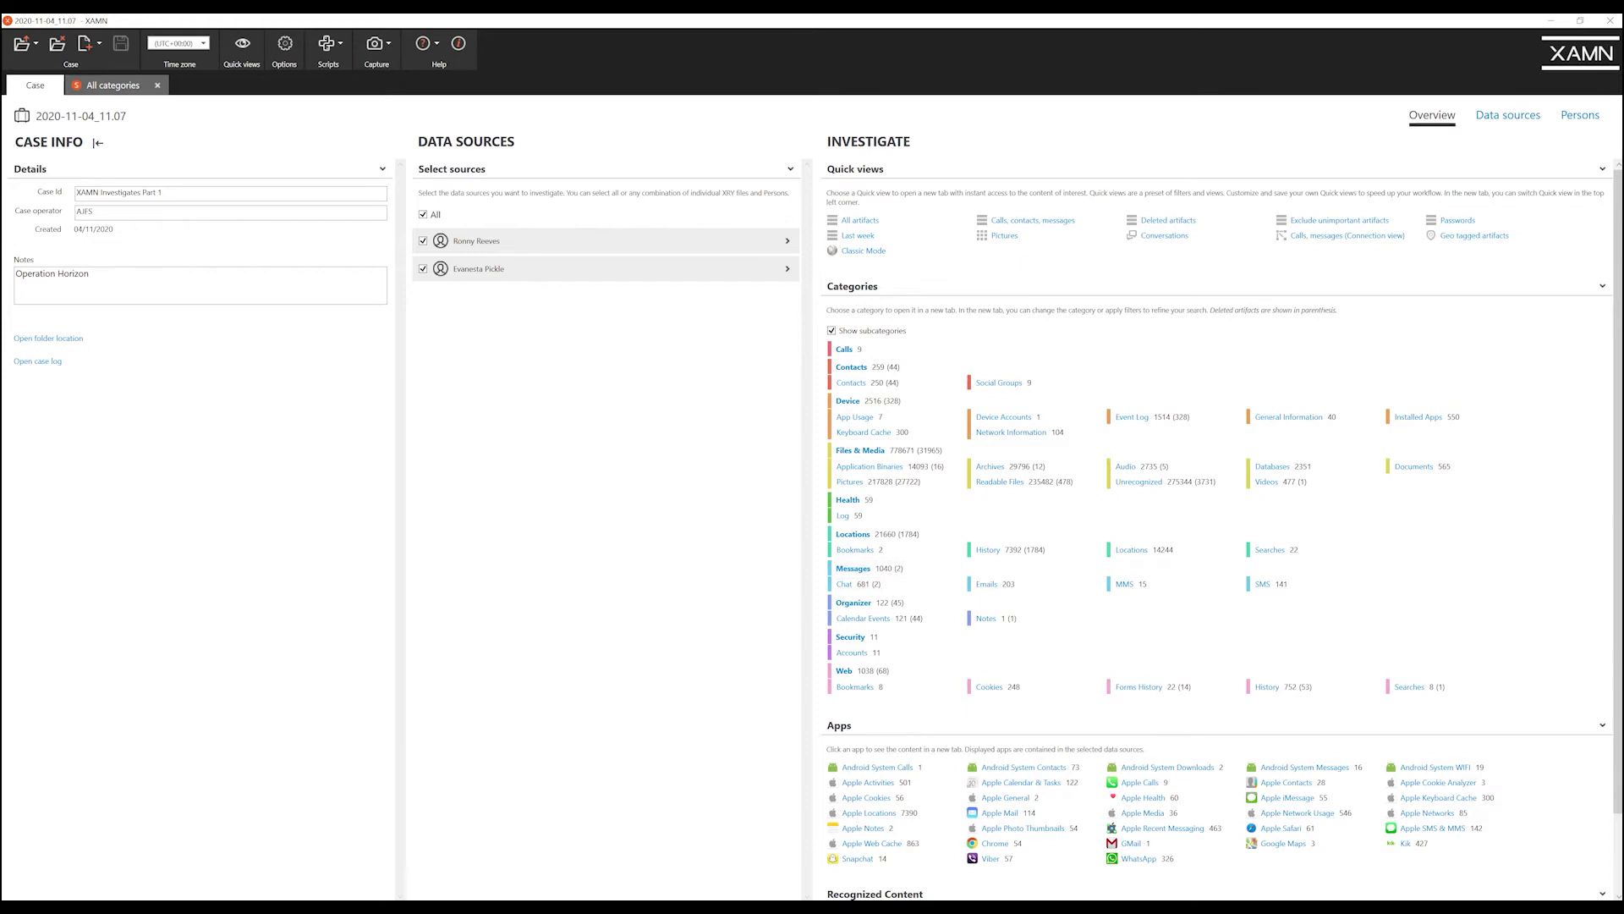
- Open the All categories artifact view and filter it to Chat, MMS, SMS and Locations together
{"action": "left_click", "coordinate": [113, 84]}
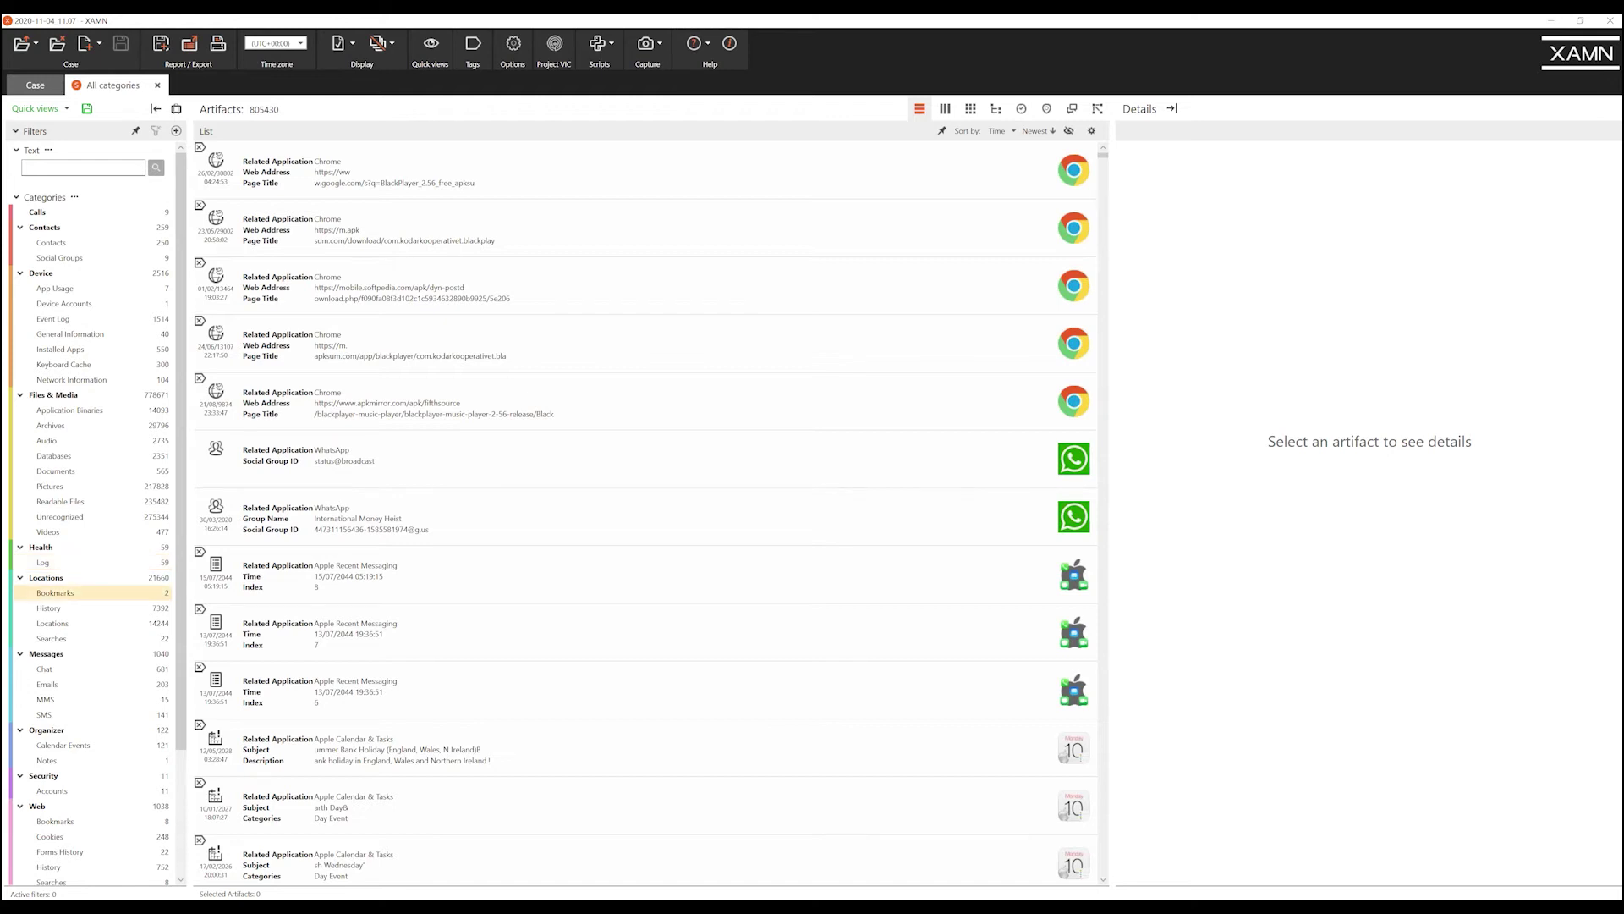
{"action": "left_click", "coordinate": [51, 669]}
{"action": "left_click", "coordinate": [46, 698], "text": "ctrl"}
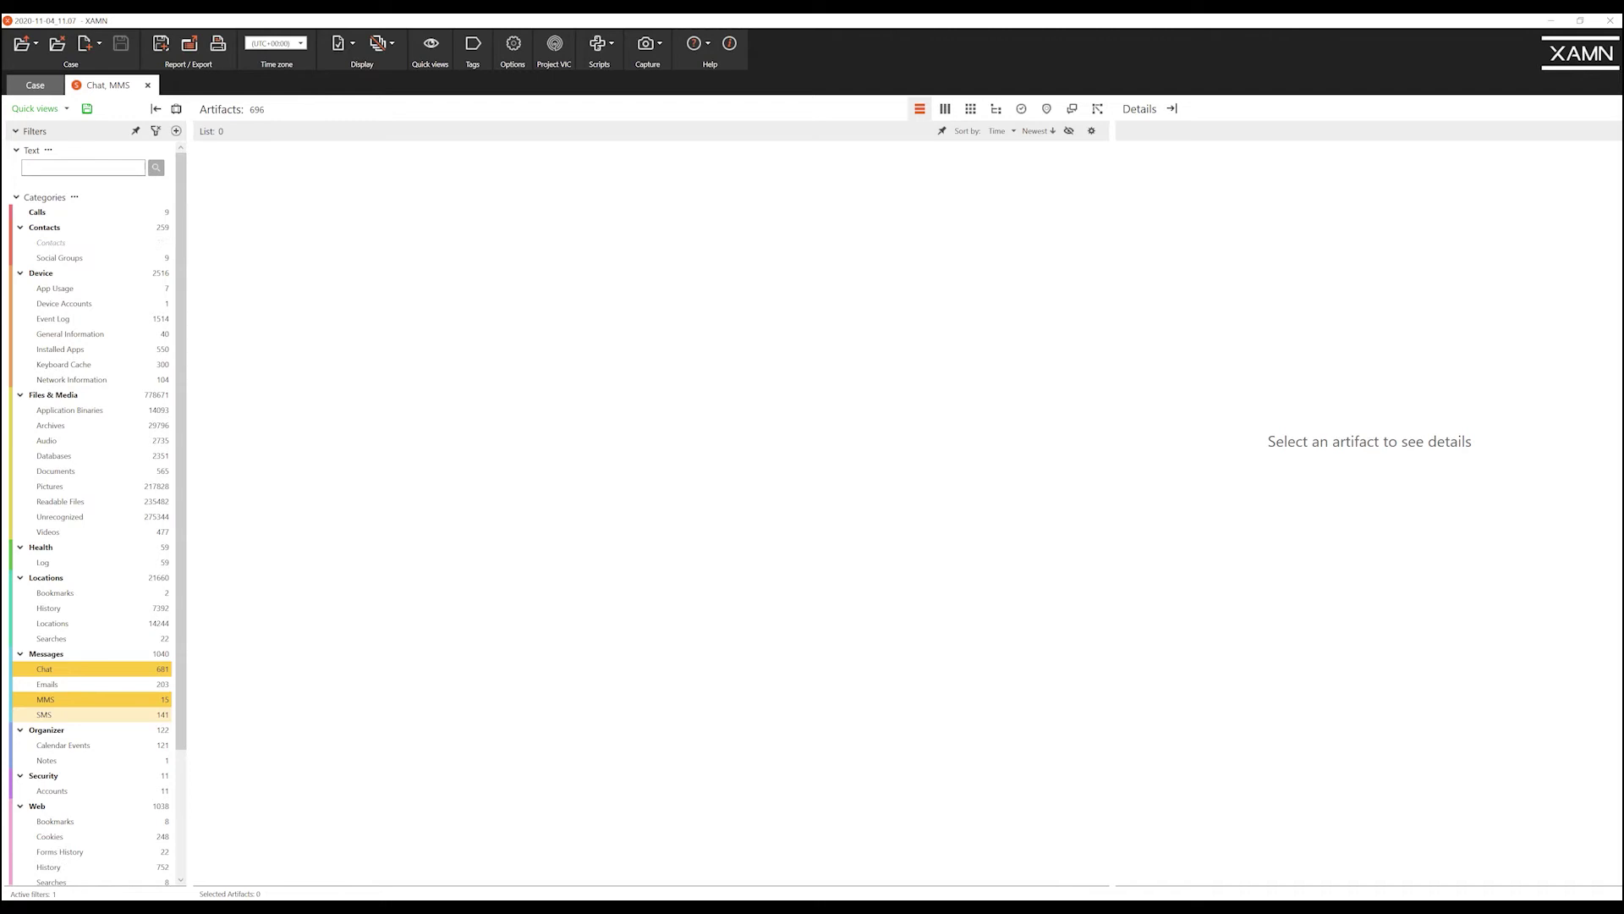
{"action": "left_click", "coordinate": [44, 714], "text": "ctrl"}
{"action": "left_click", "coordinate": [51, 622], "text": "ctrl"}
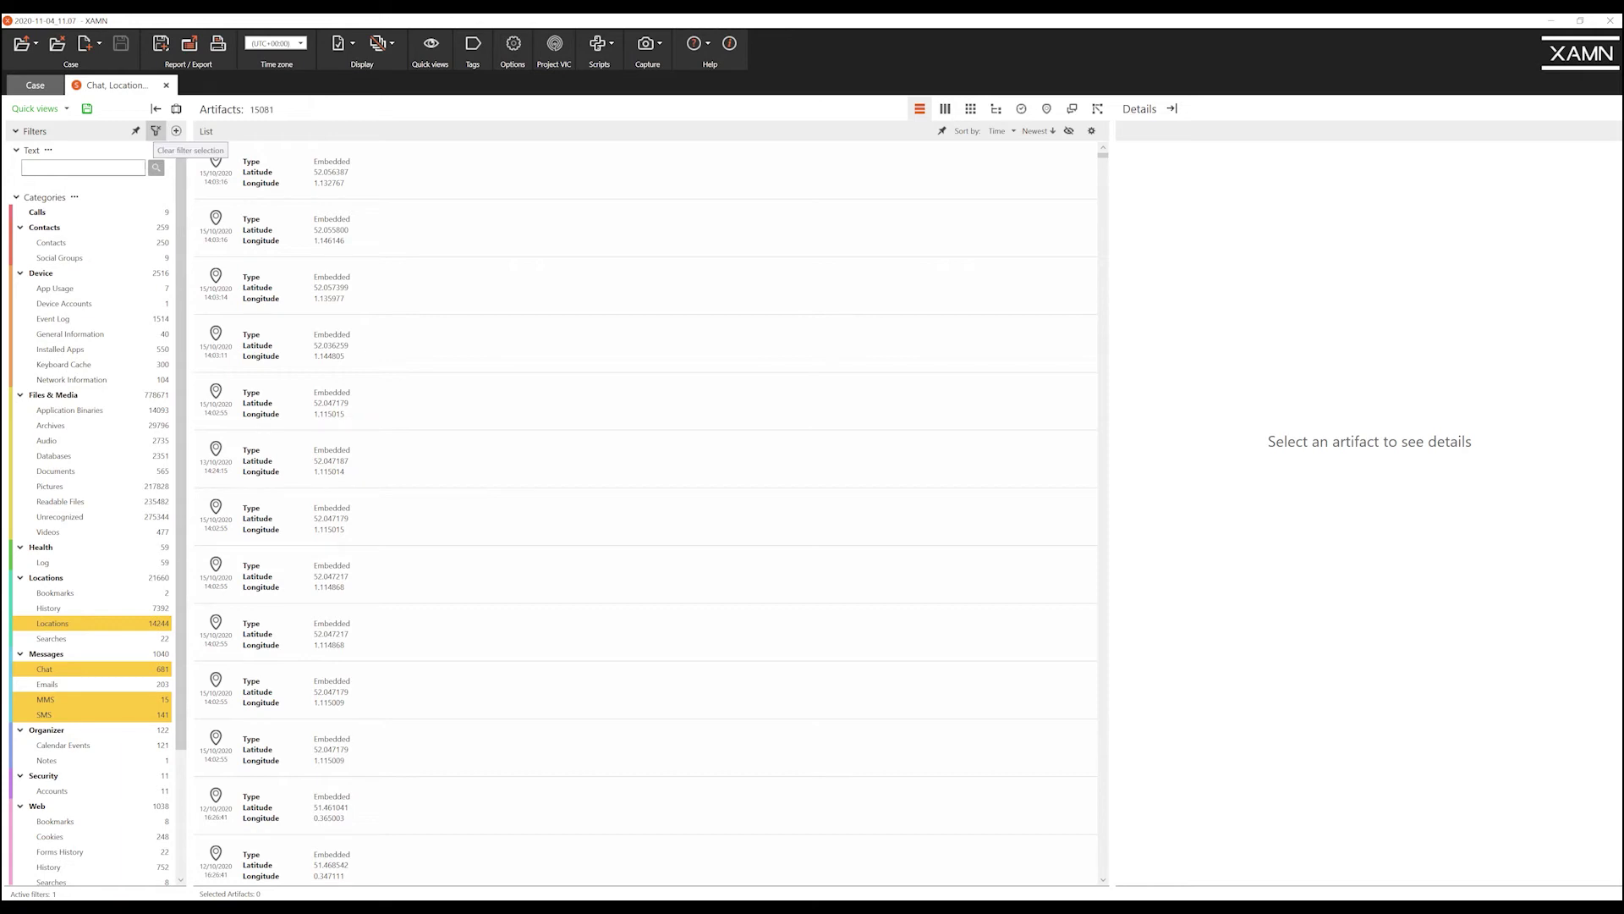
- Remove Locations from the category filter and clear the remaining filter selection
{"action": "left_click", "coordinate": [53, 623]}
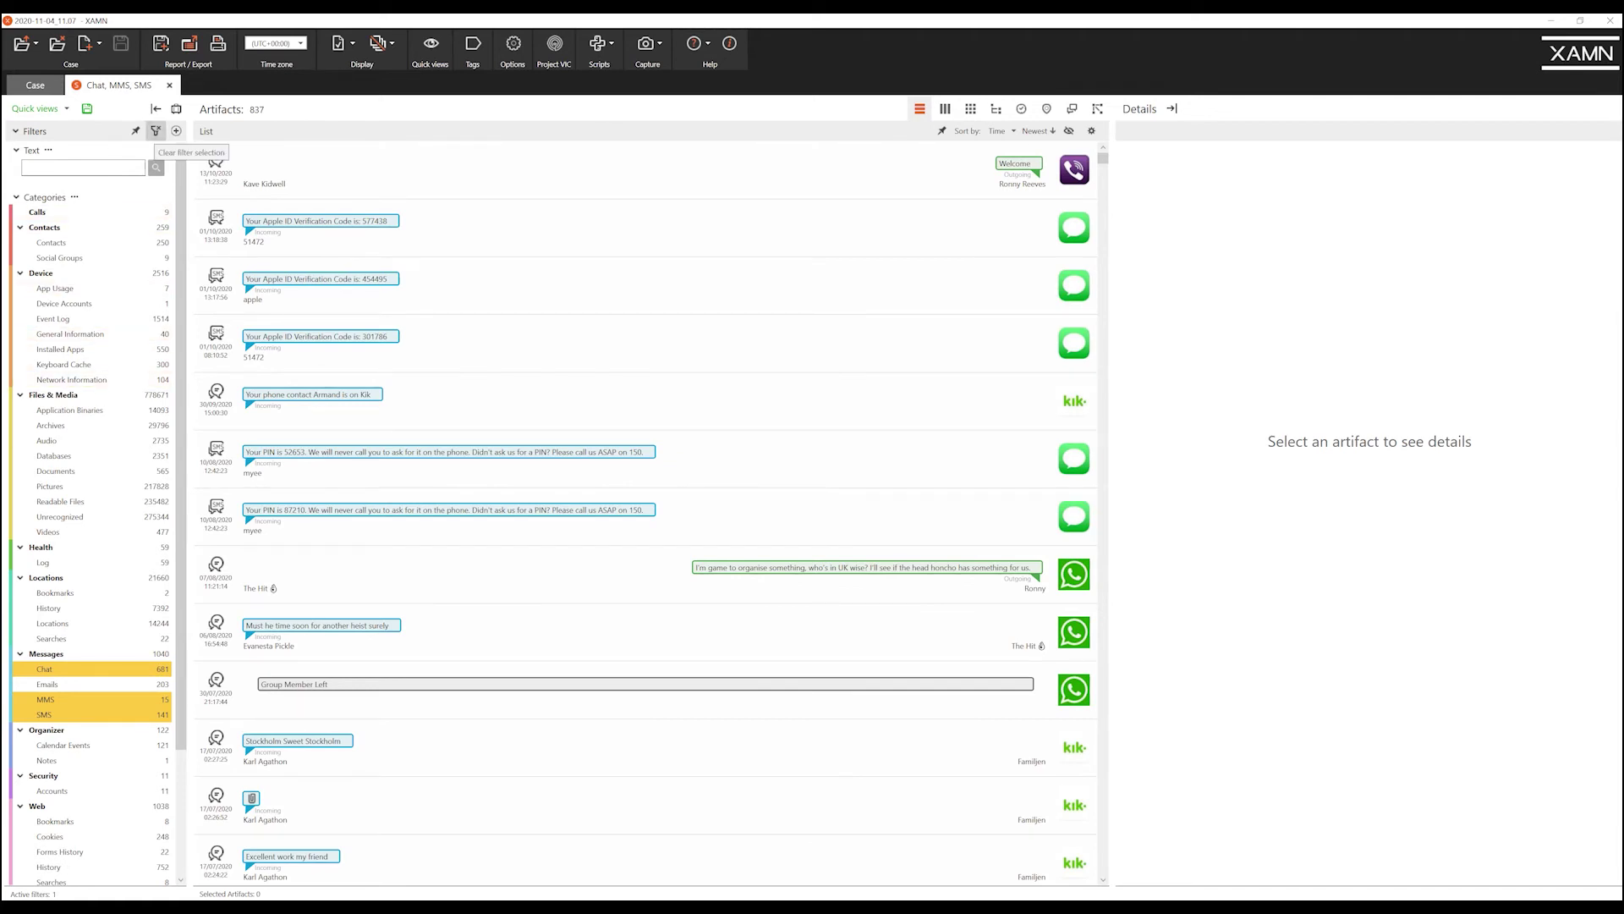
{"action": "left_click", "coordinate": [155, 132]}
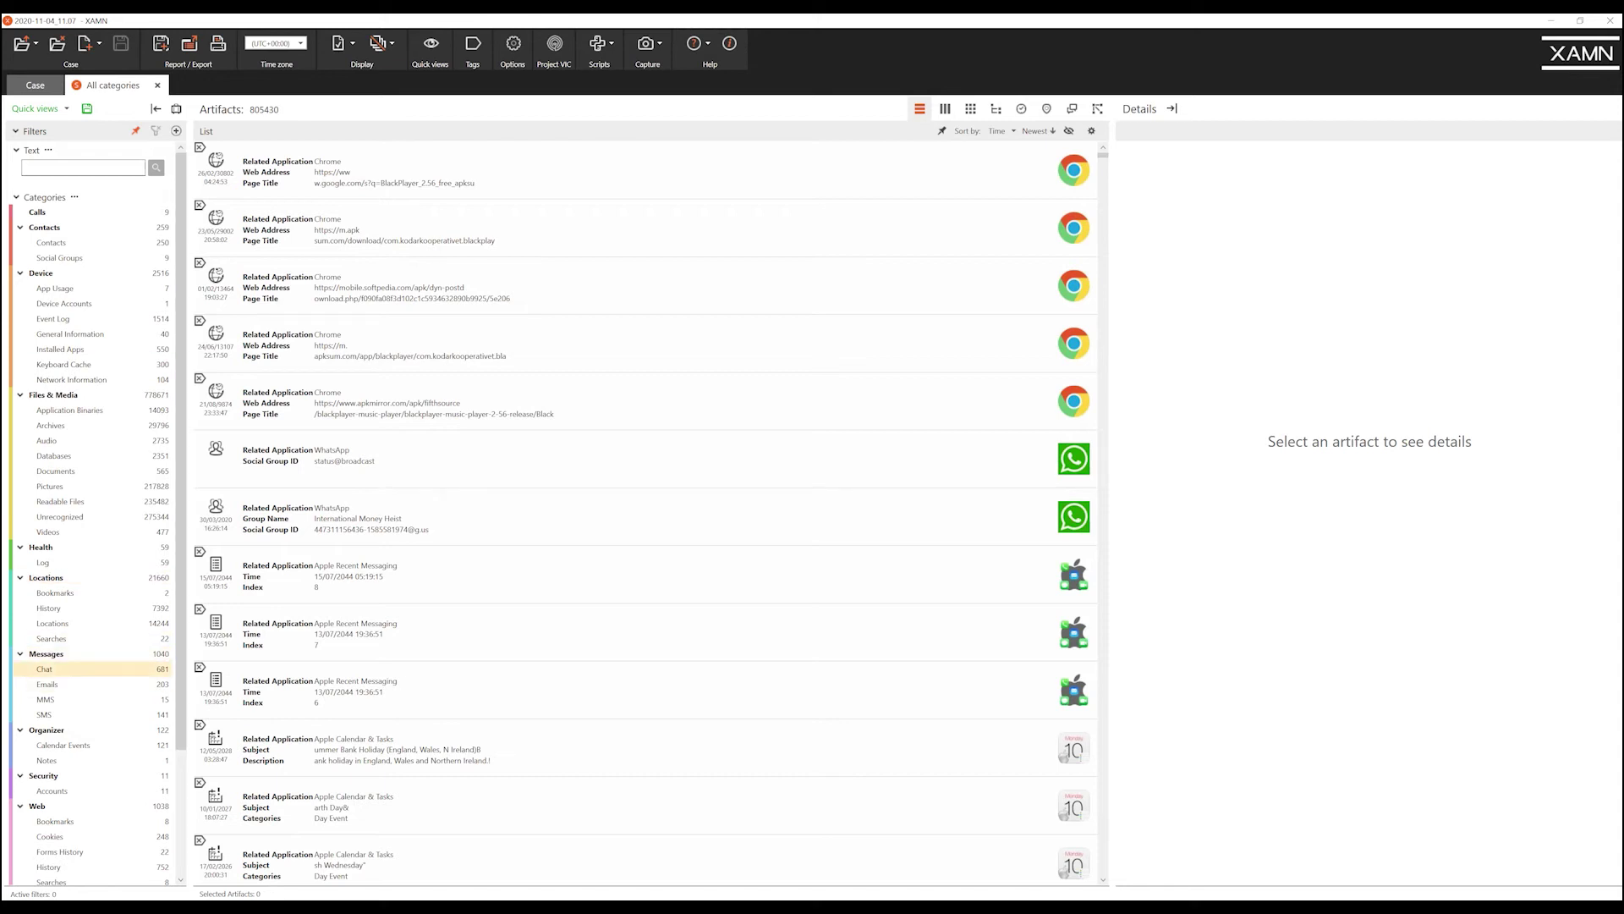
- Filter the artifacts by the Chat, SMS, MMS and Locations categories and browse the resulting list and remaining filters
{"action": "left_click", "coordinate": [51, 668]}
{"action": "left_click", "coordinate": [51, 714], "text": "ctrl"}
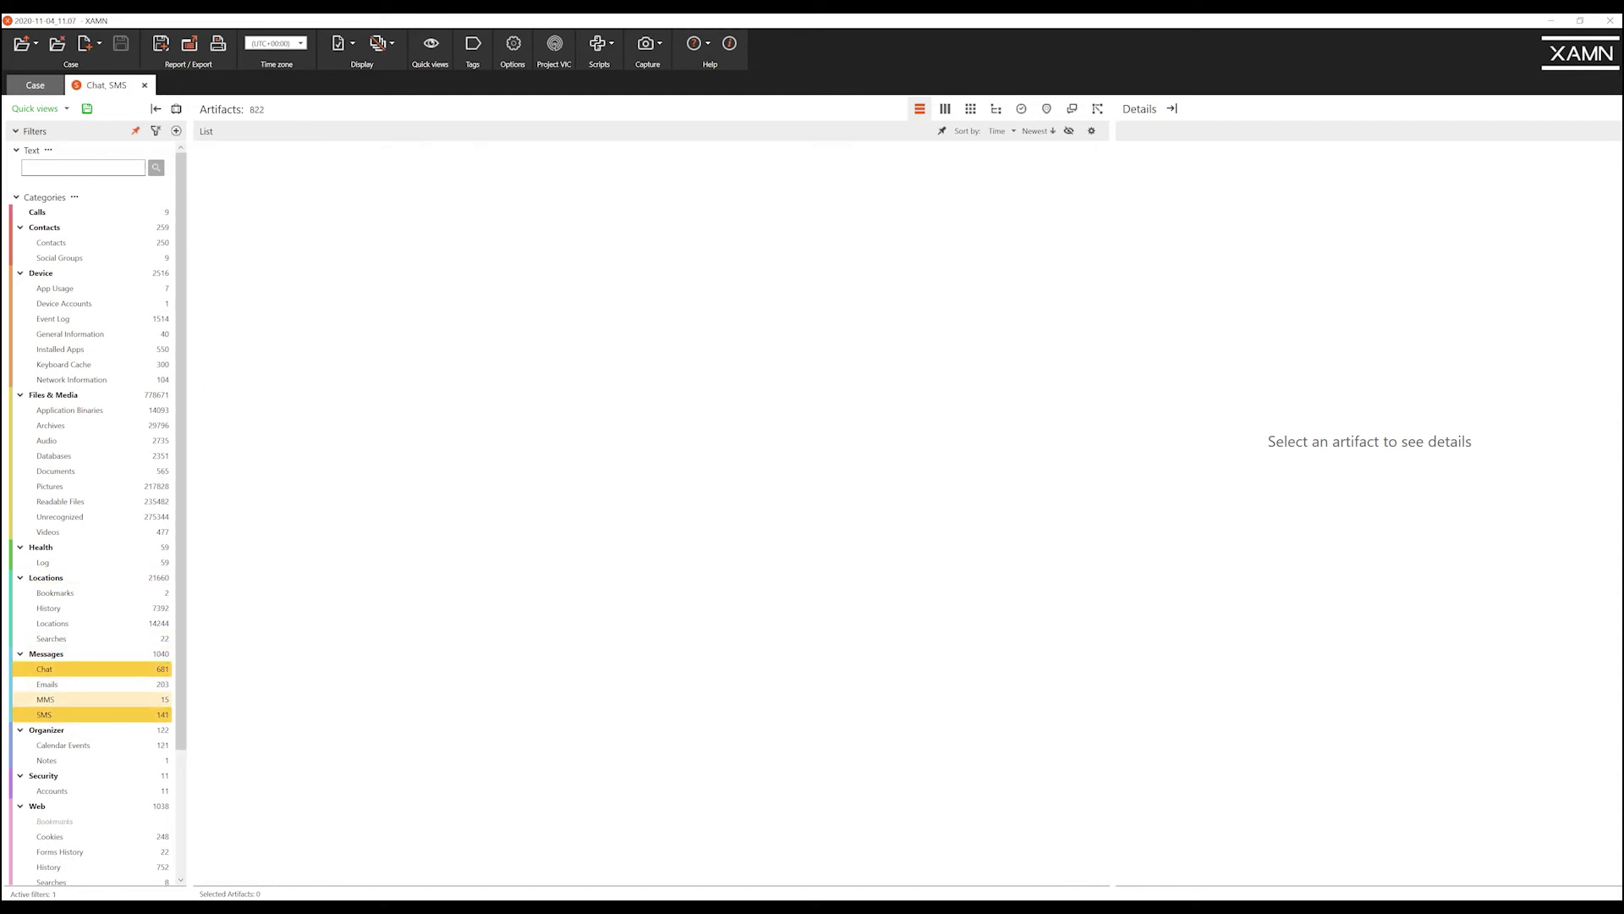
{"action": "left_click", "coordinate": [46, 698], "text": "ctrl"}
{"action": "left_click", "coordinate": [53, 623], "text": "ctrl"}
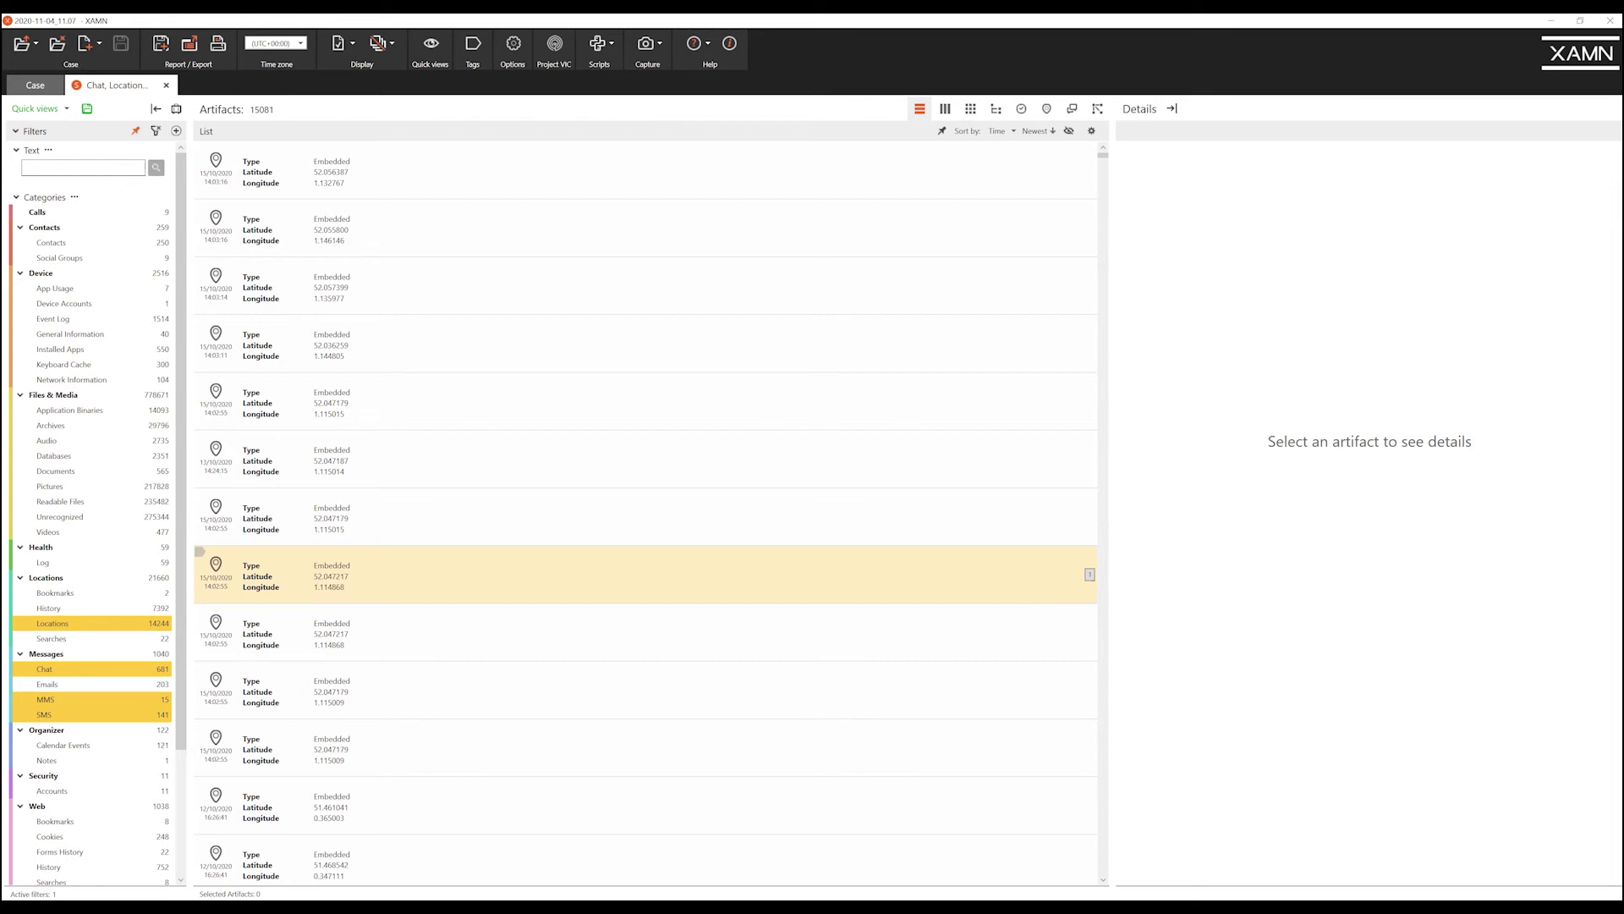
{"action": "scroll", "coordinate": [643, 631], "scroll_direction": "down", "scroll_amount": 1}
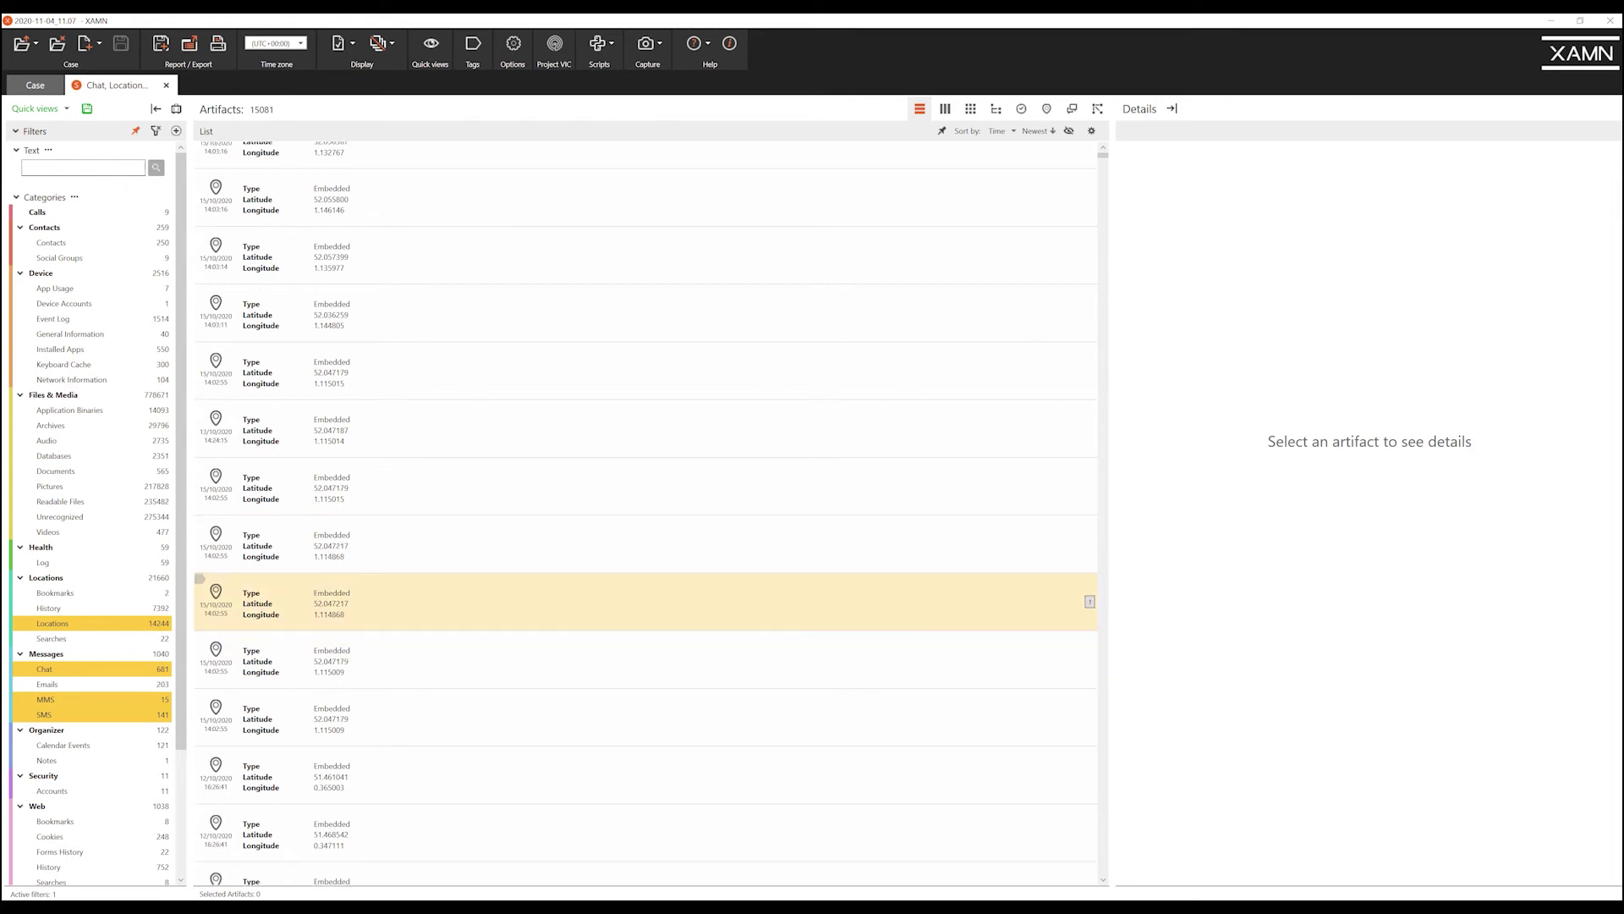
{"action": "scroll", "coordinate": [643, 609], "scroll_direction": "down", "scroll_amount": 1}
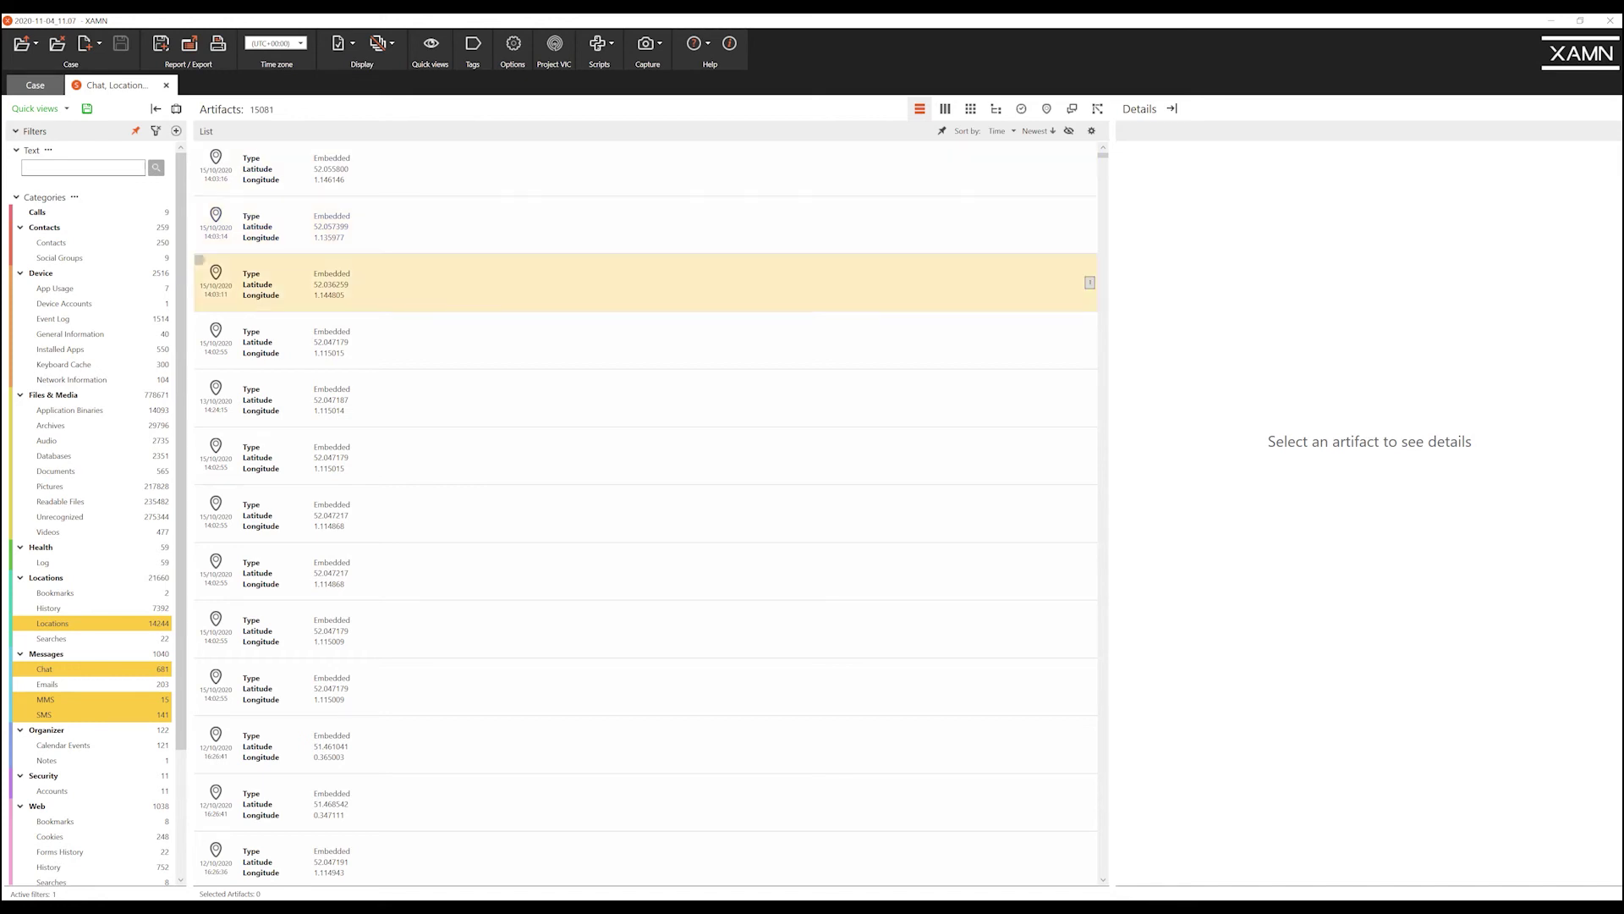
{"action": "scroll", "coordinate": [93, 507], "scroll_direction": "down", "scroll_amount": 1}
{"action": "scroll", "coordinate": [93, 508], "scroll_direction": "down", "scroll_amount": 3}
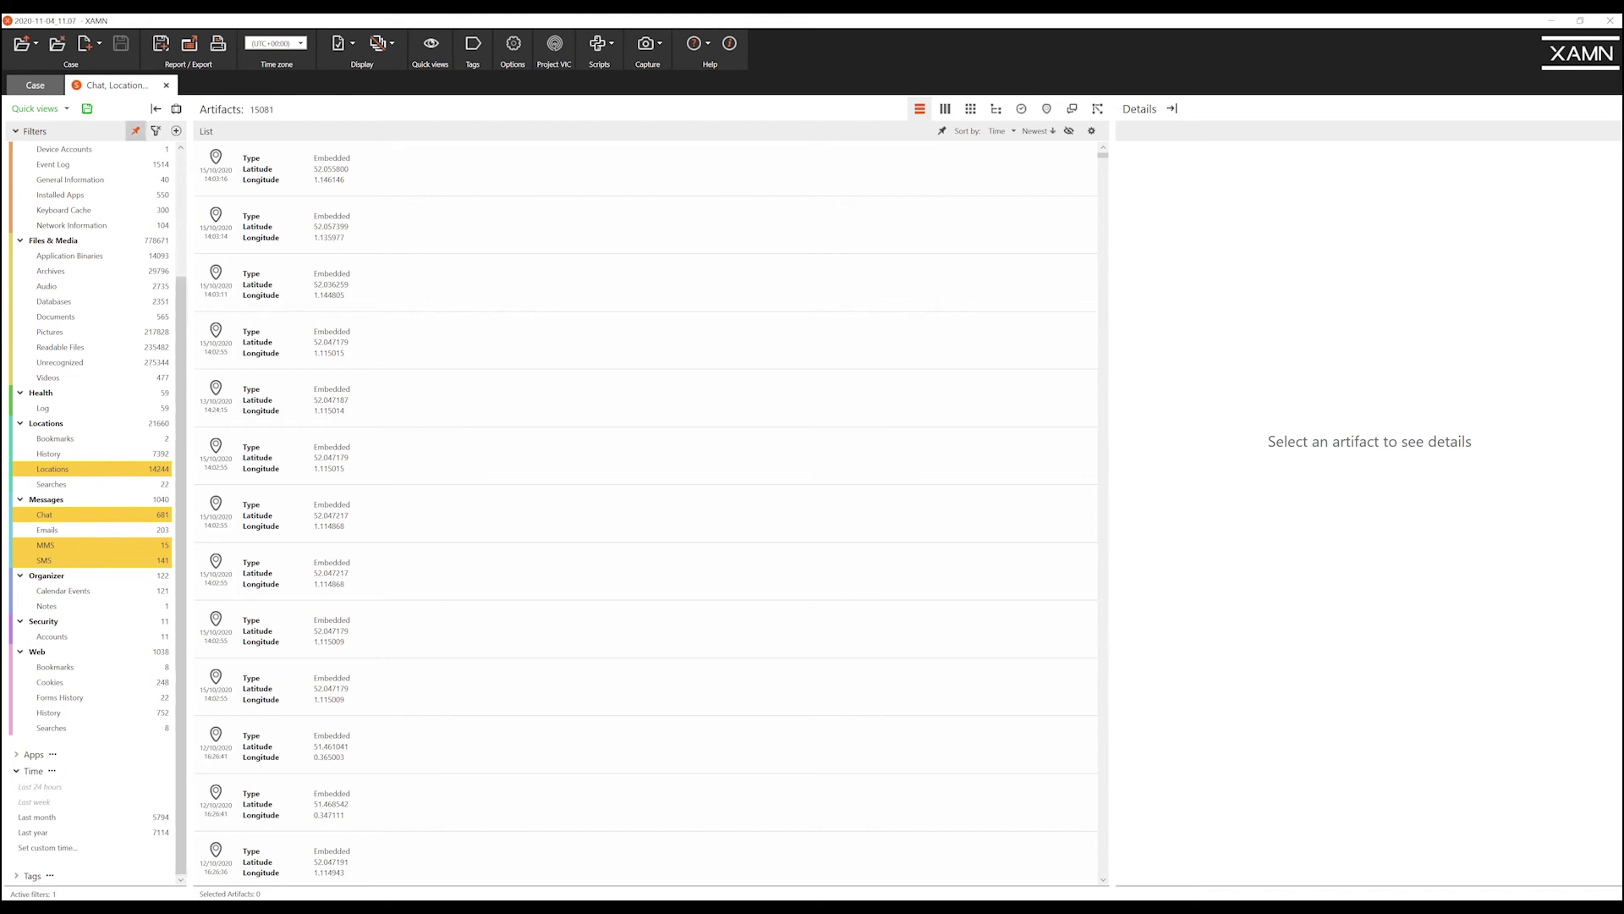
- Clear the category filters, expand the Apps filter and show only the WhatsApp artifacts
{"action": "left_click", "coordinate": [156, 131]}
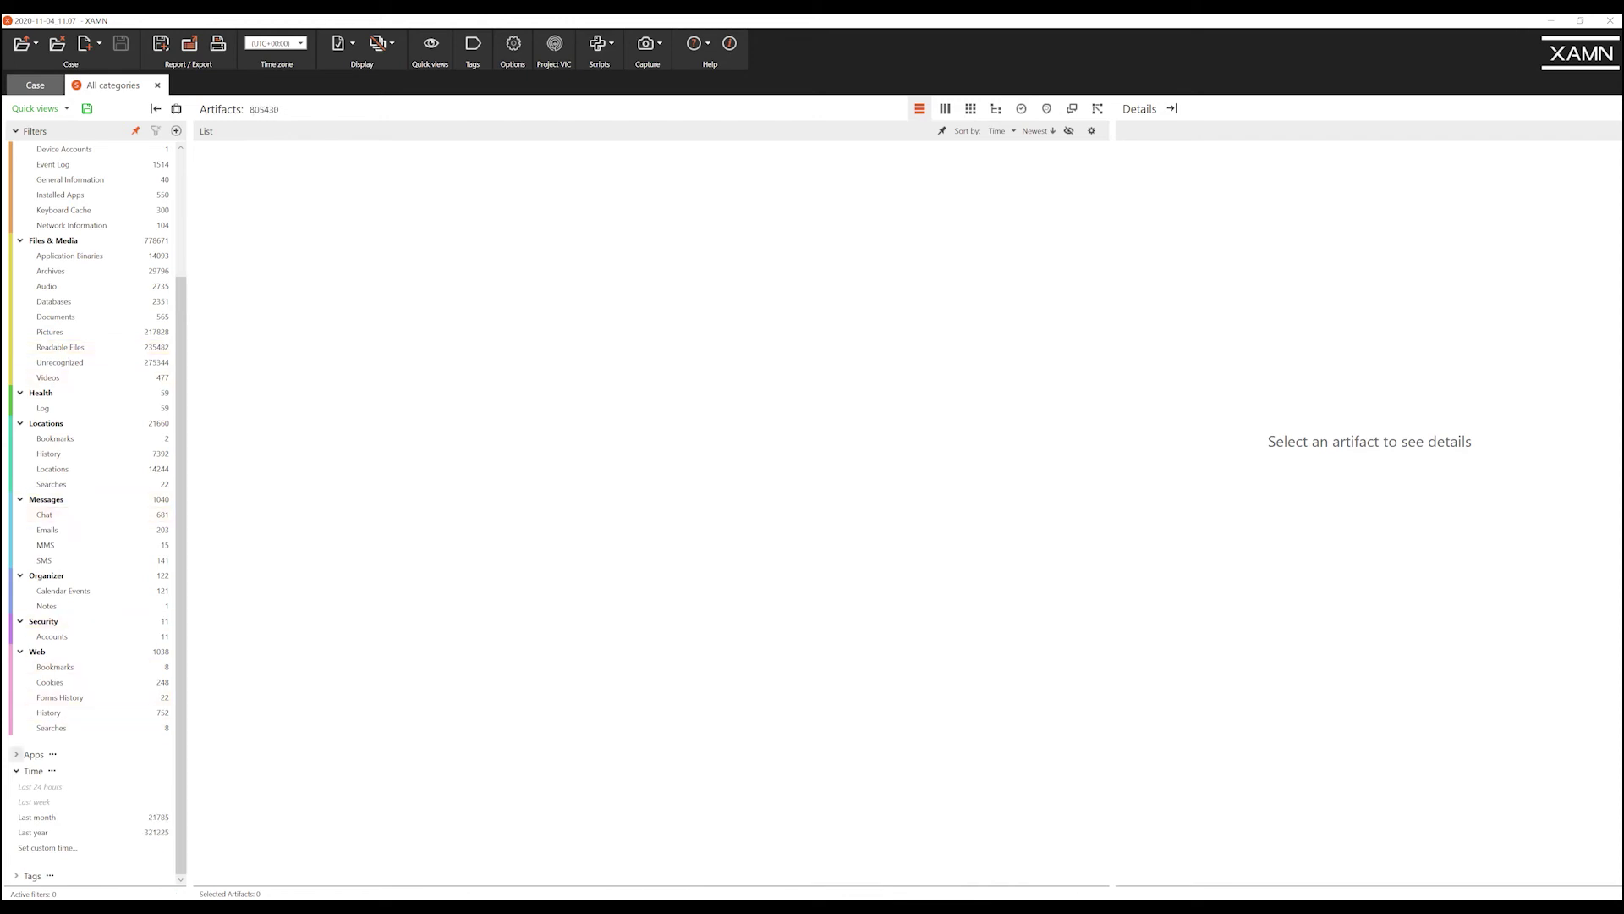
{"action": "left_click", "coordinate": [16, 753]}
{"action": "scroll", "coordinate": [89, 545], "scroll_direction": "down", "scroll_amount": 8}
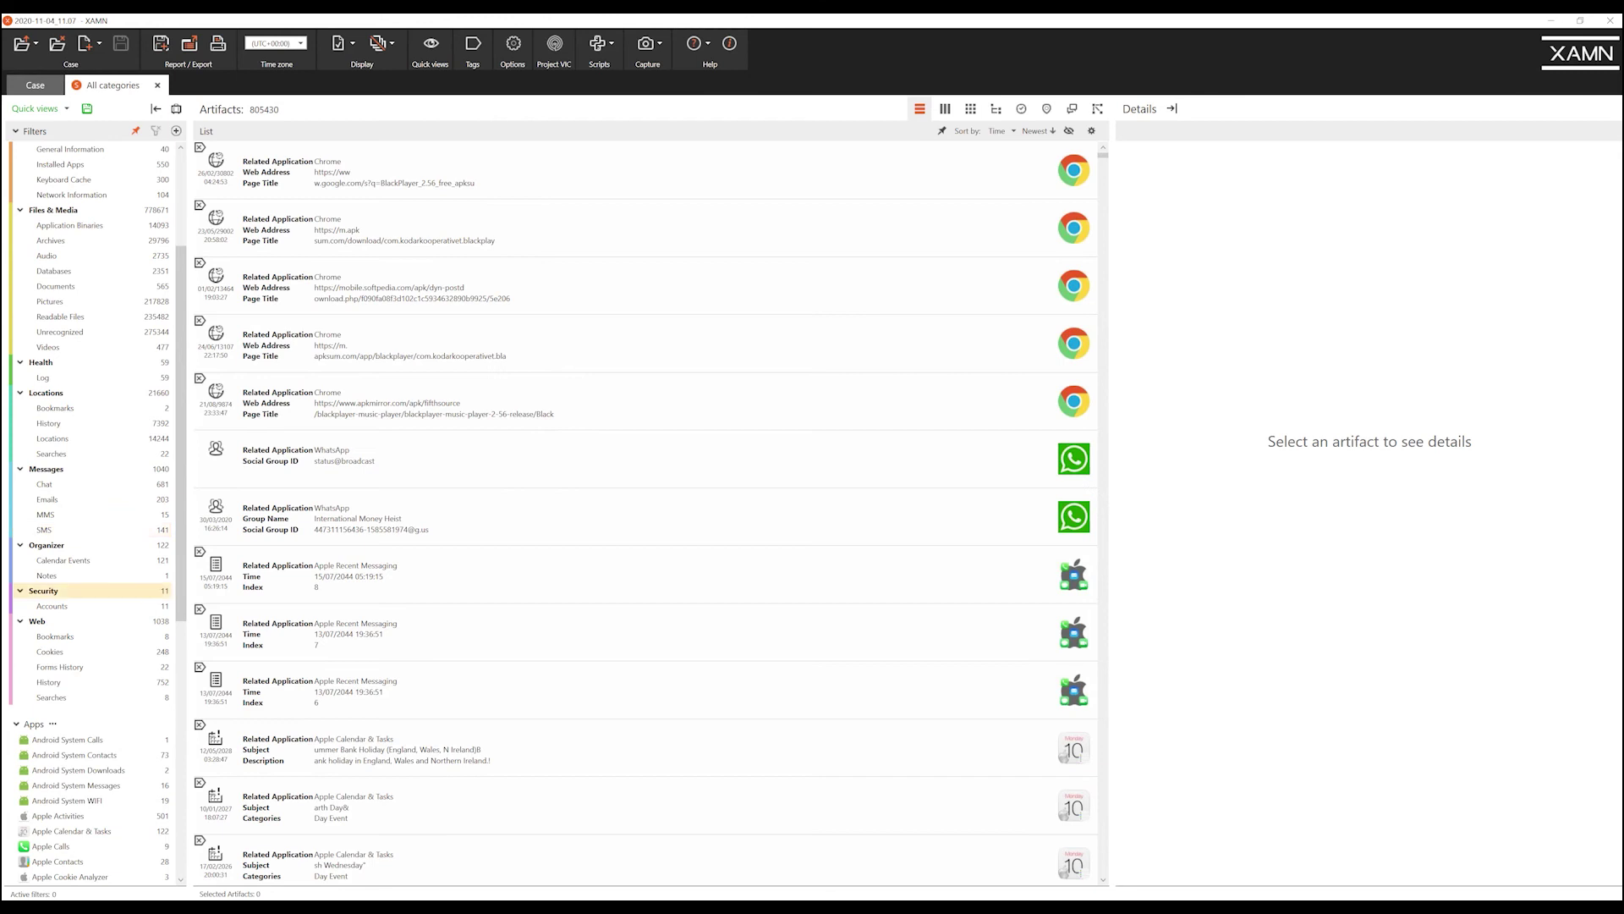
{"action": "scroll", "coordinate": [85, 693], "scroll_direction": "down", "scroll_amount": 5}
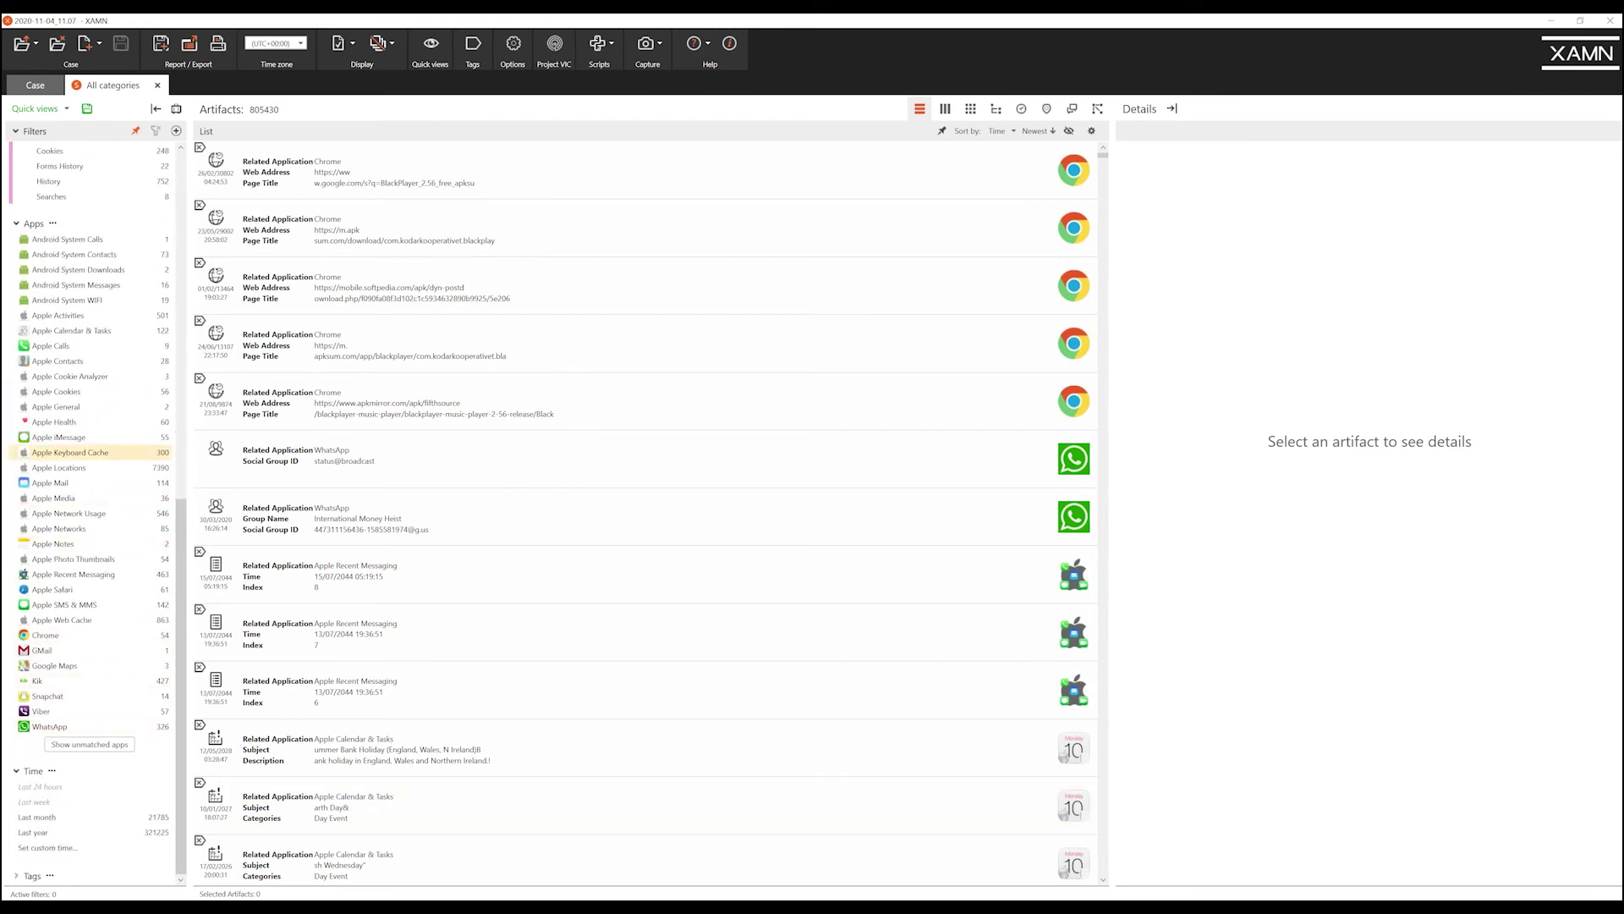
{"action": "left_click", "coordinate": [51, 725]}
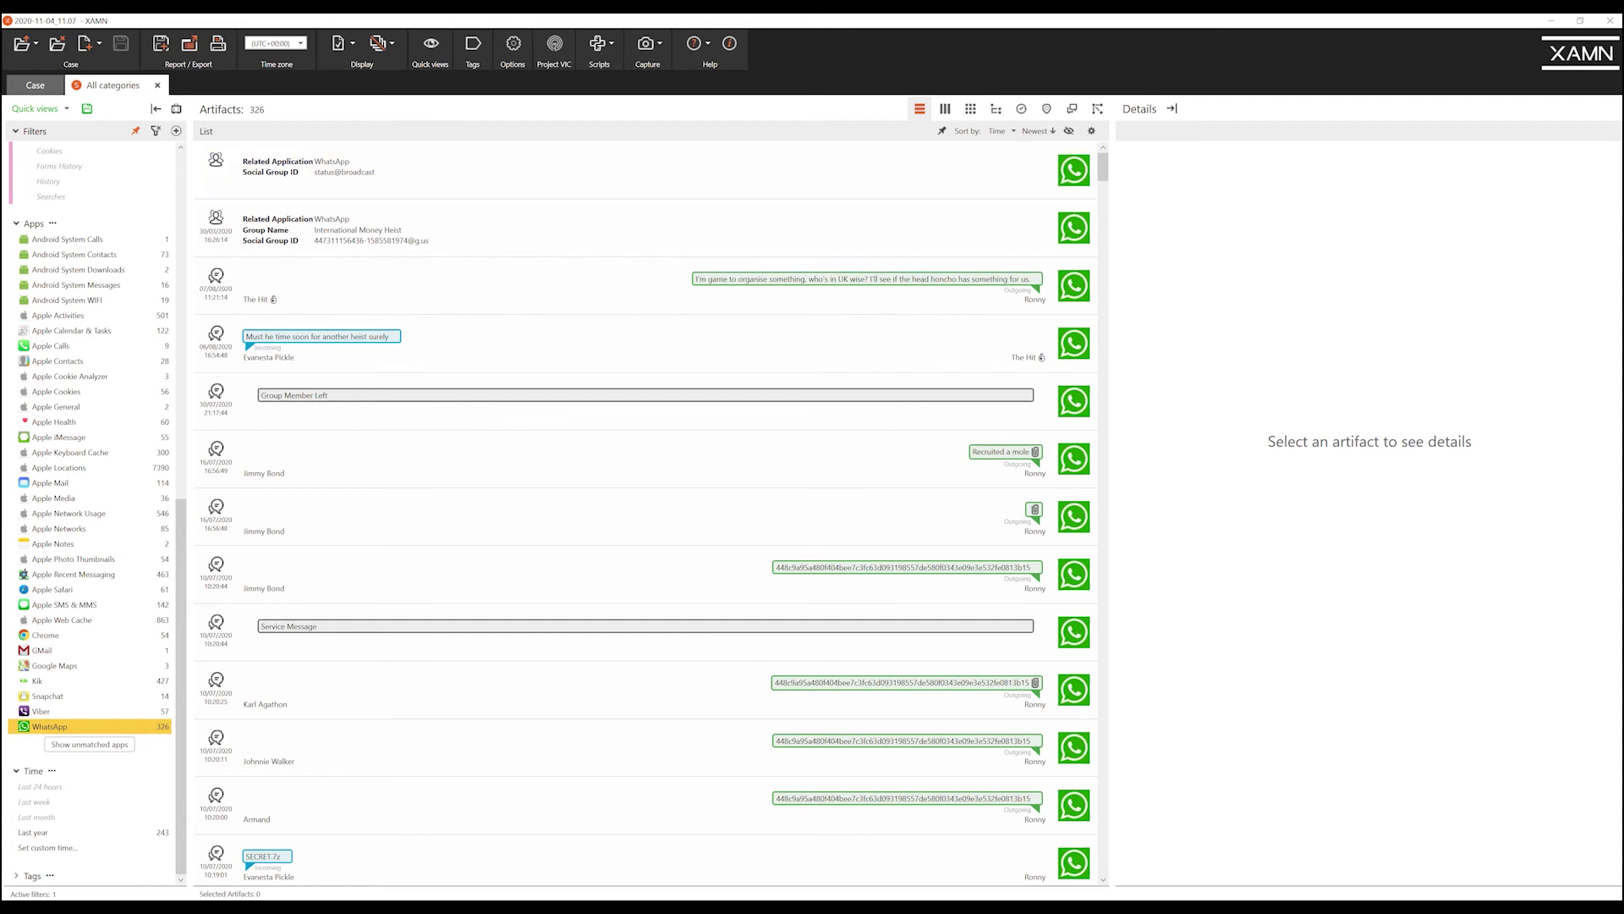
- View the case overview, then return to the artifact list and clear the WhatsApp filter
{"action": "left_click", "coordinate": [35, 84]}
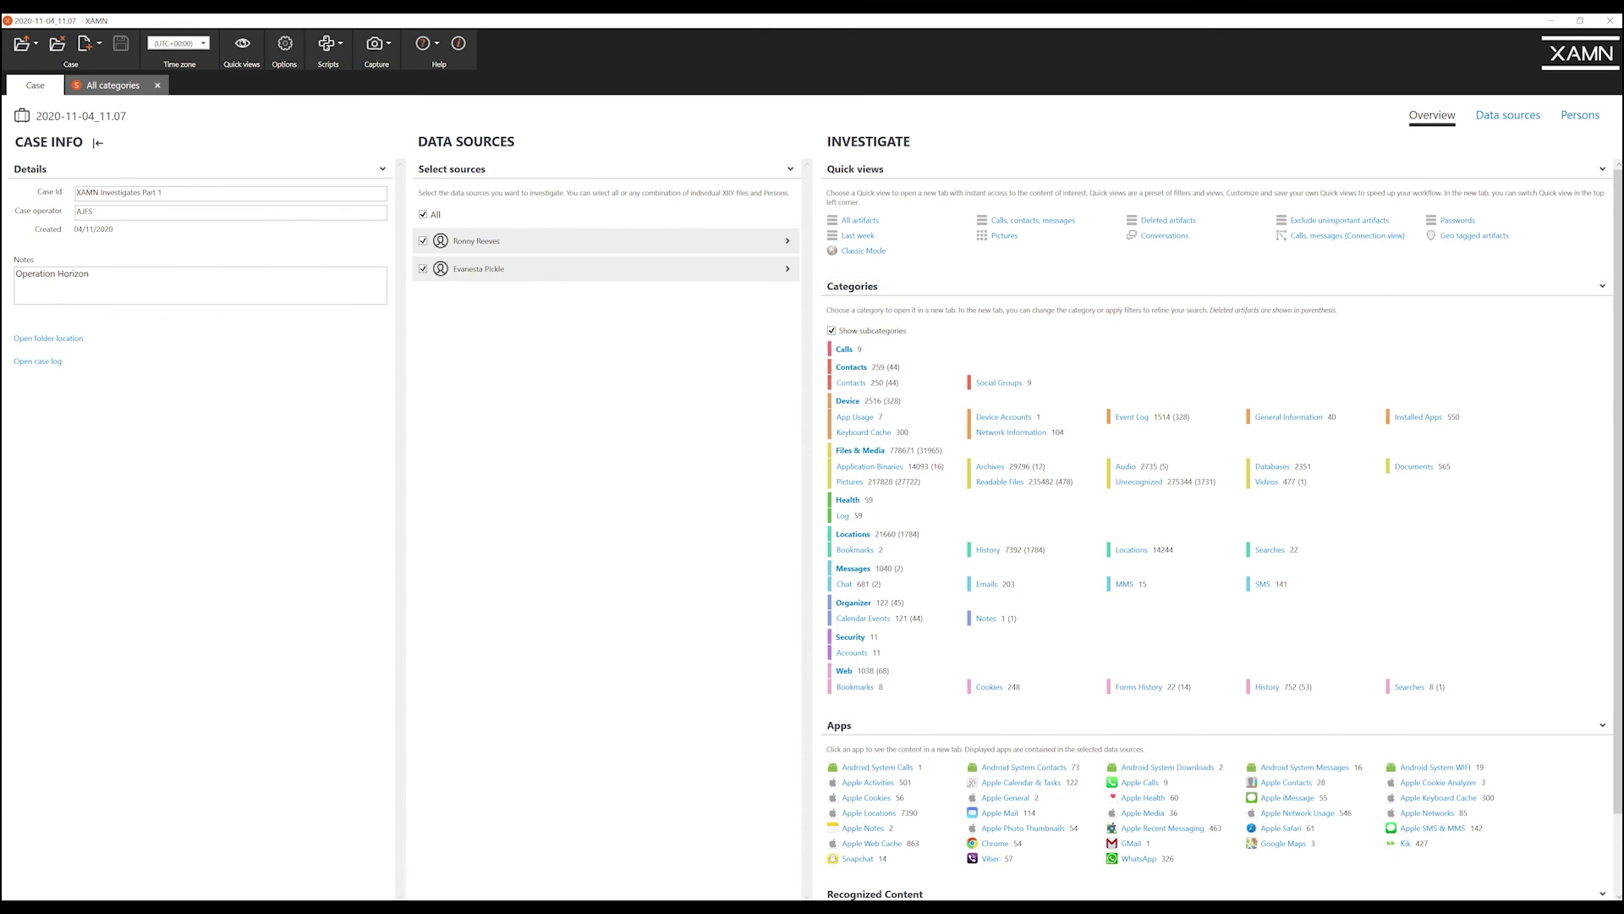
{"action": "left_click", "coordinate": [110, 85]}
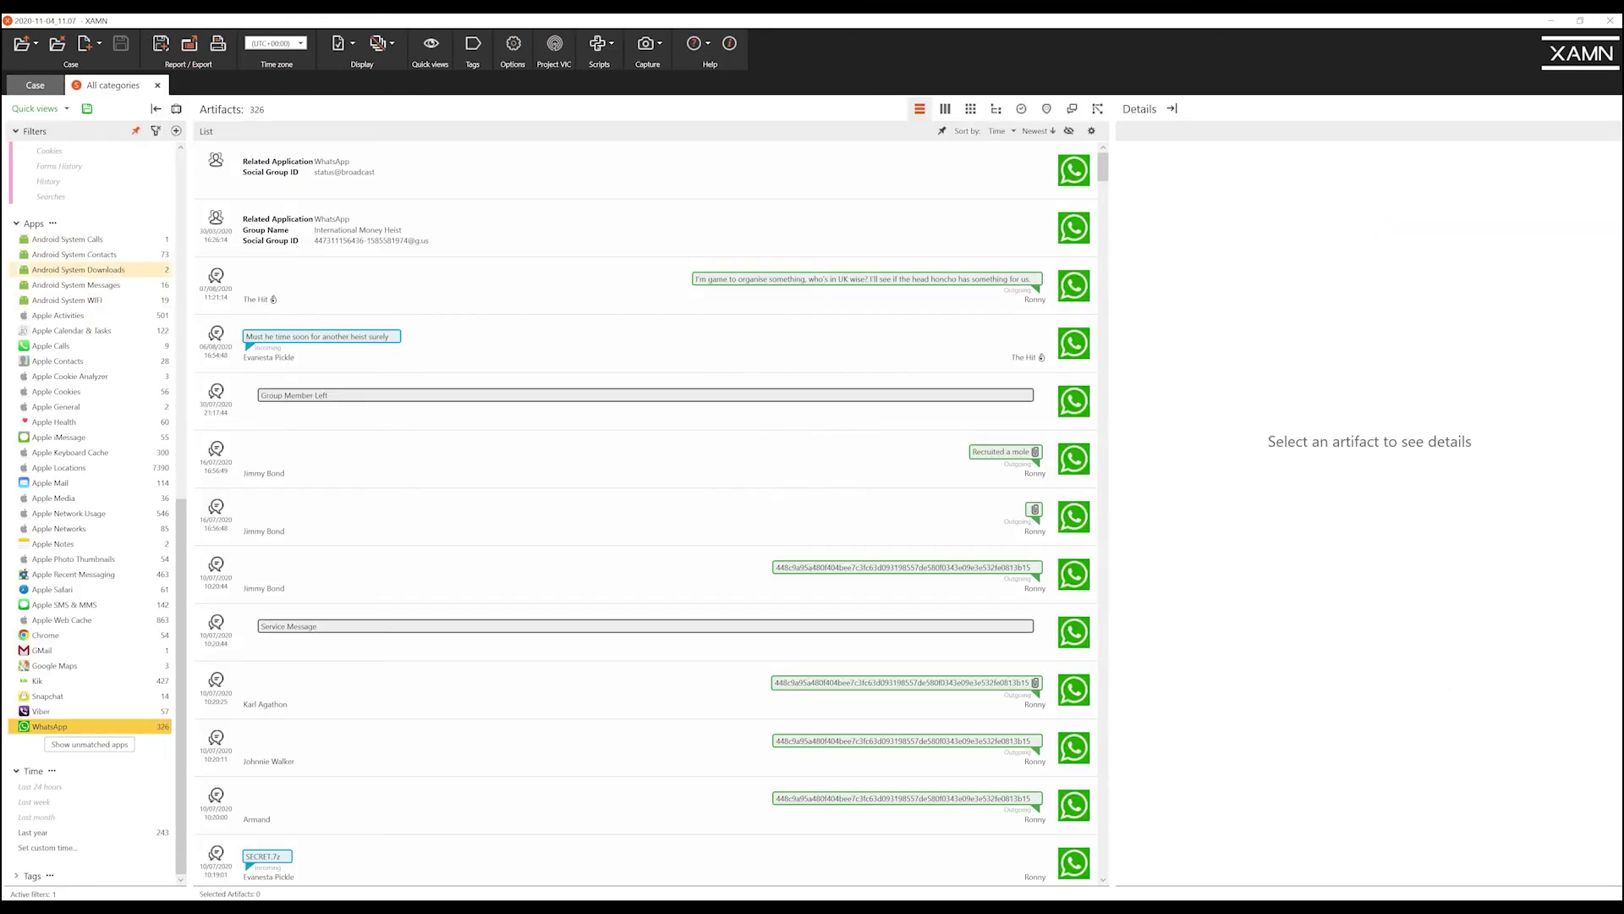
{"action": "left_click", "coordinate": [156, 130]}
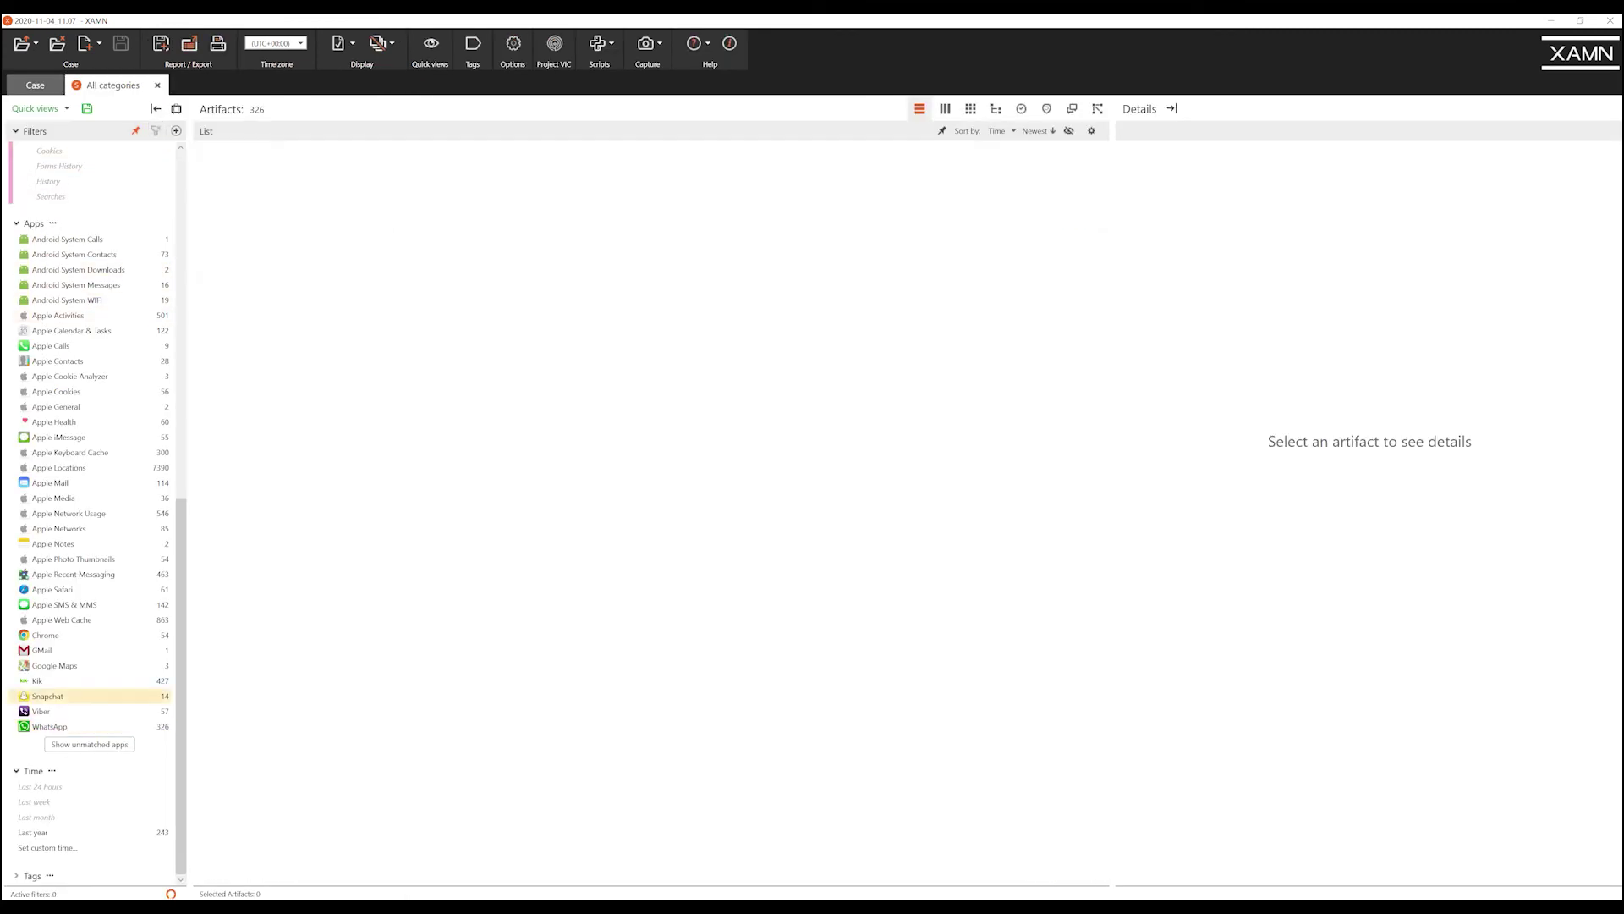
- Filter the artifact list to the Chat, MMS and SMS message categories plus Locations
{"action": "scroll", "coordinate": [85, 604], "scroll_direction": "up", "scroll_amount": 5}
{"action": "scroll", "coordinate": [85, 604], "scroll_direction": "up", "scroll_amount": 3}
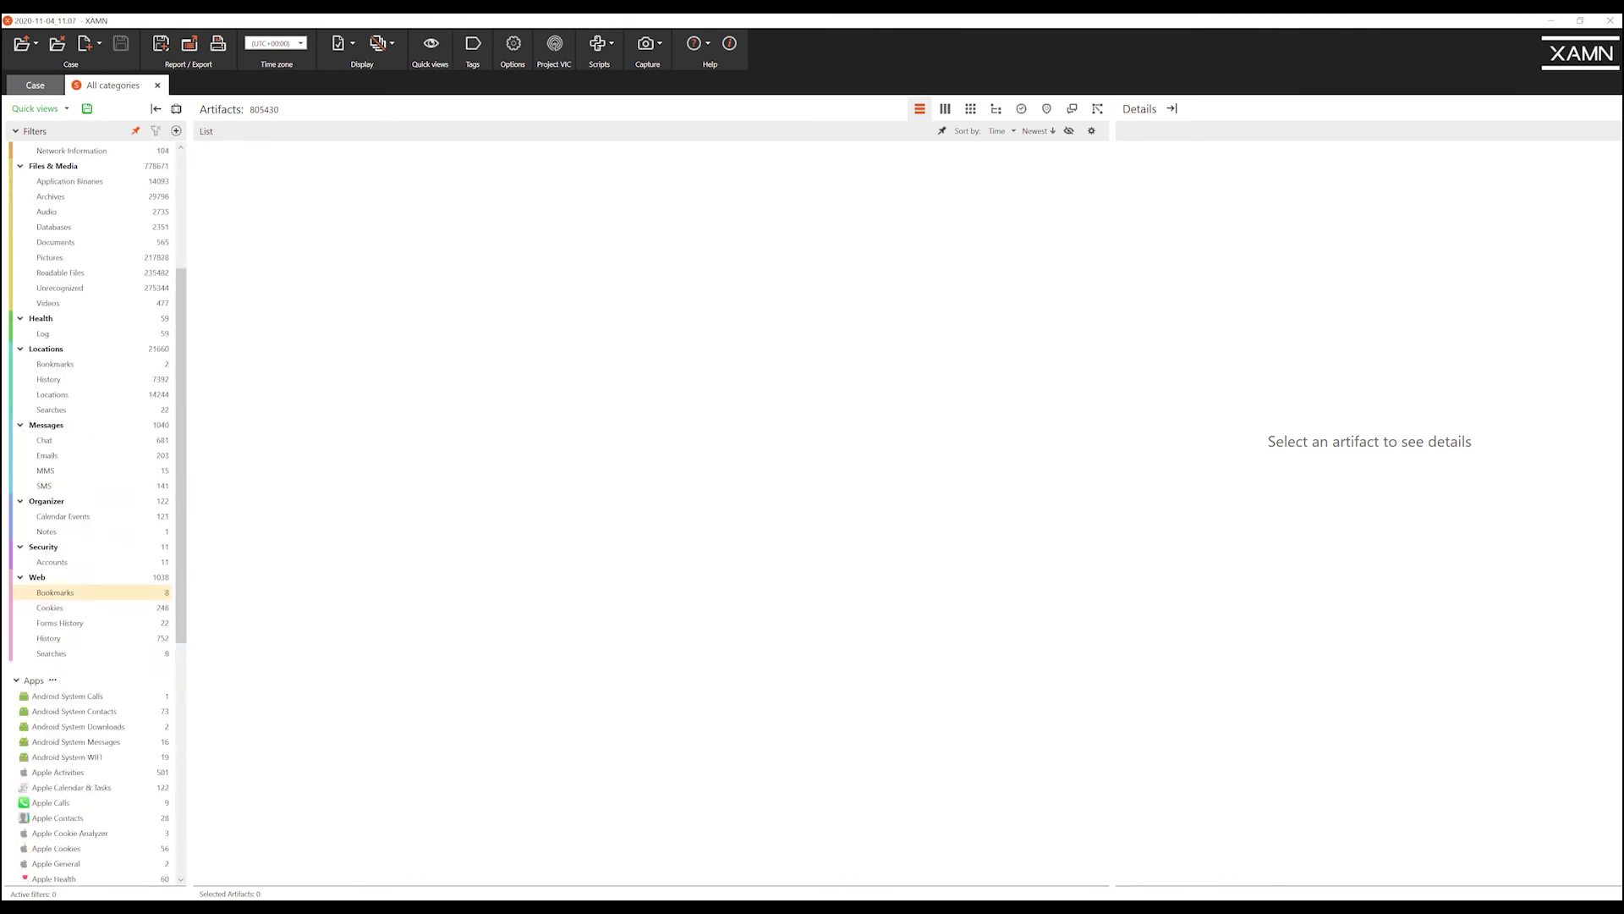
{"action": "left_click", "coordinate": [84, 486]}
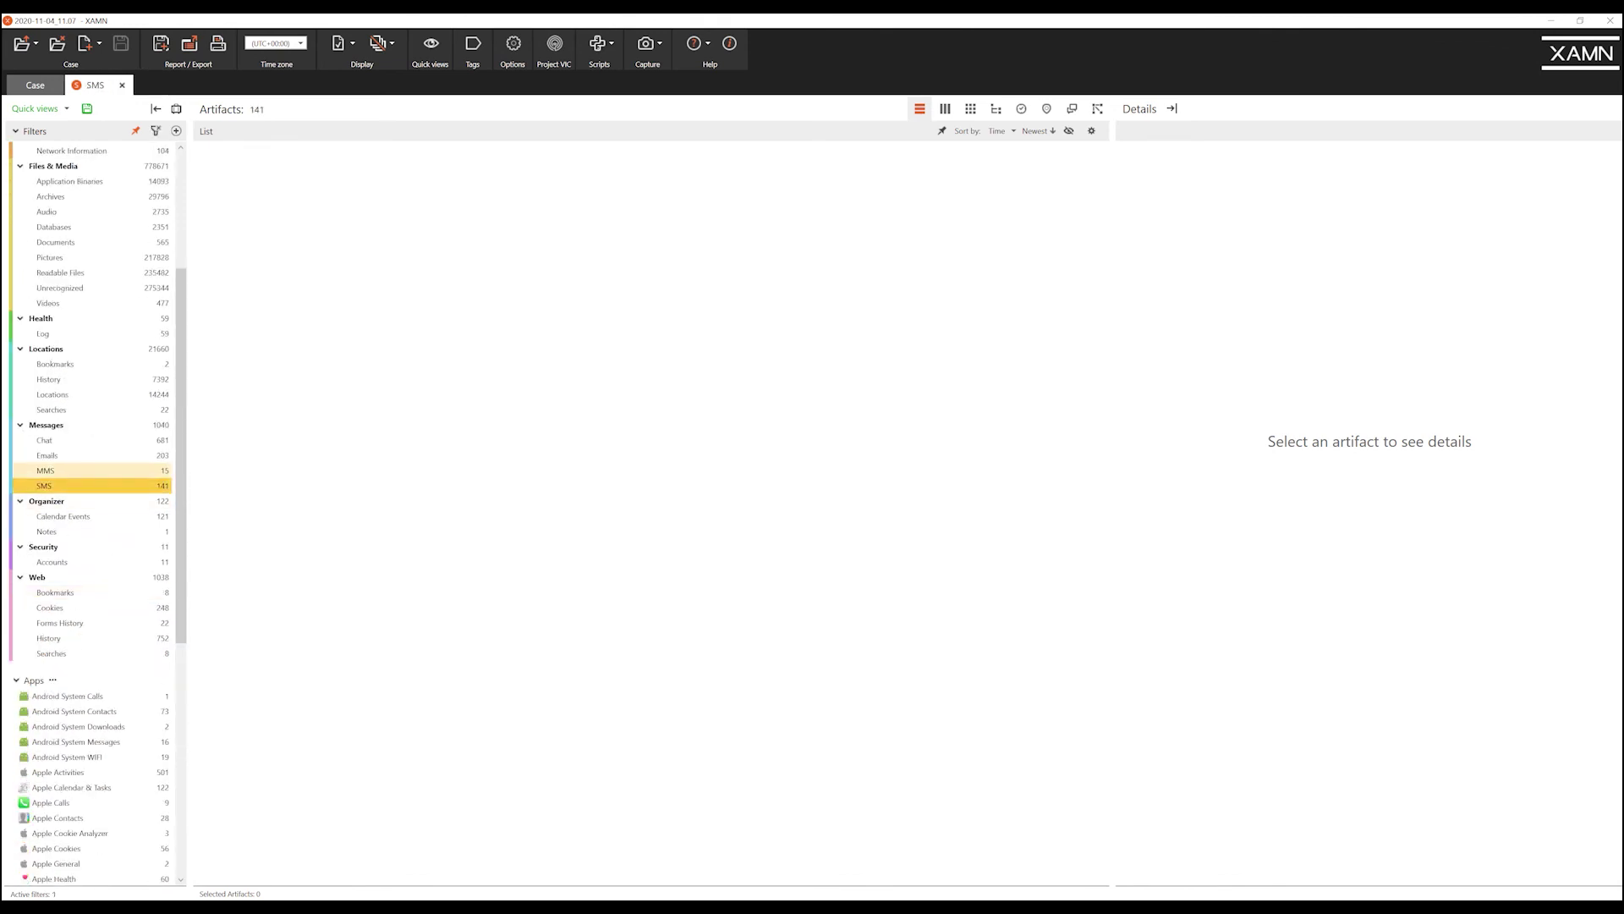
{"action": "left_click", "coordinate": [46, 425]}
{"action": "left_click", "coordinate": [44, 455]}
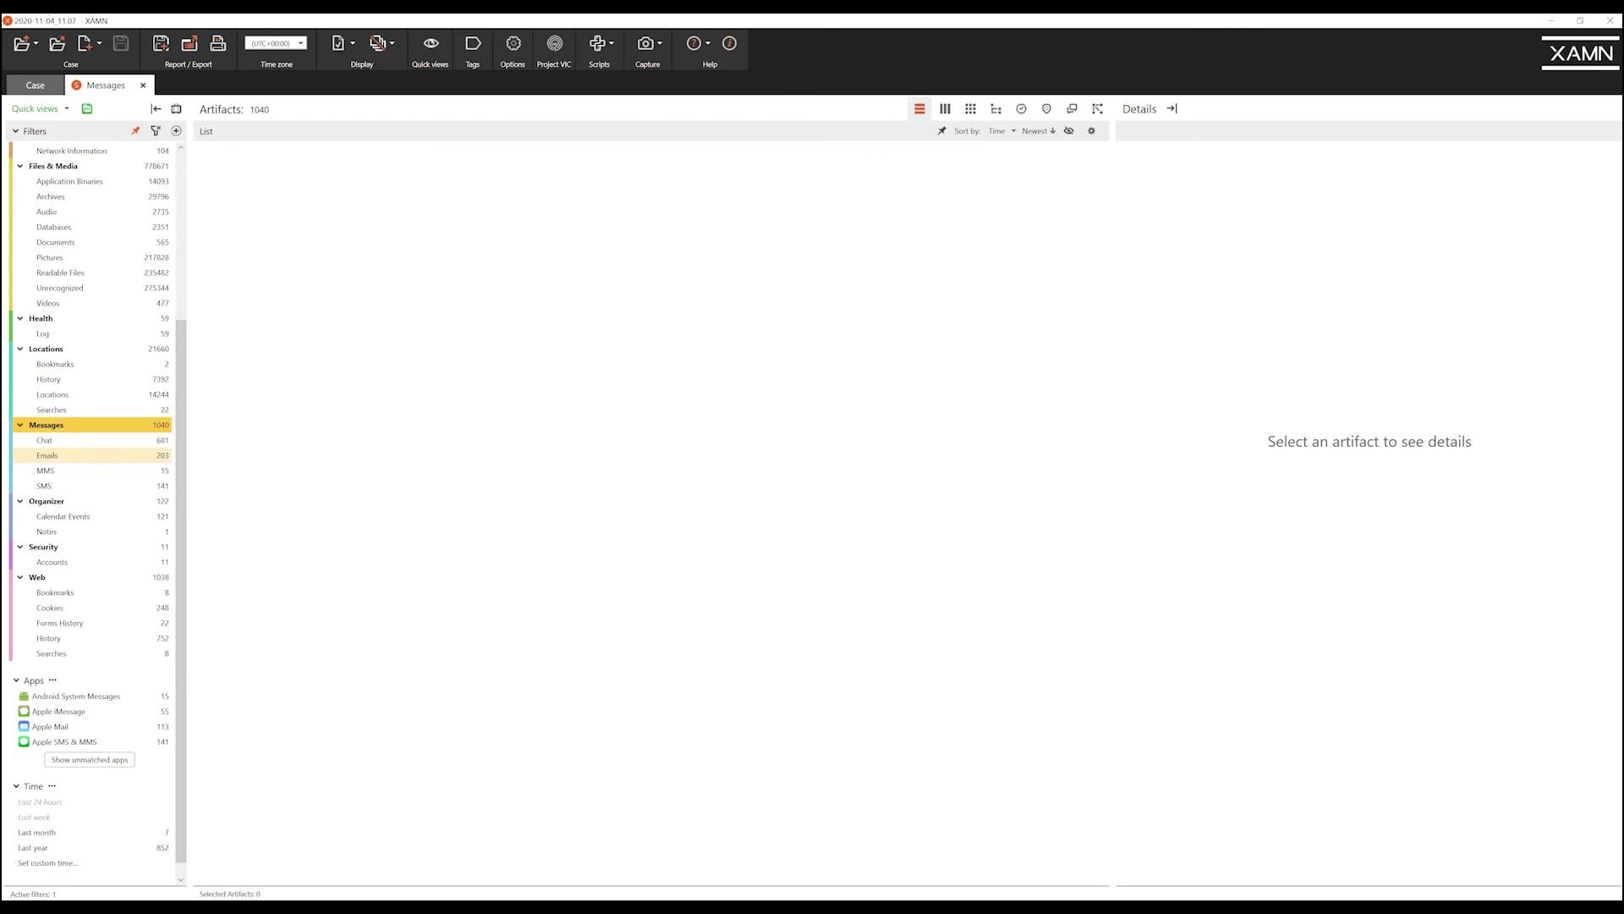
{"action": "left_click", "coordinate": [45, 471], "text": "ctrl"}
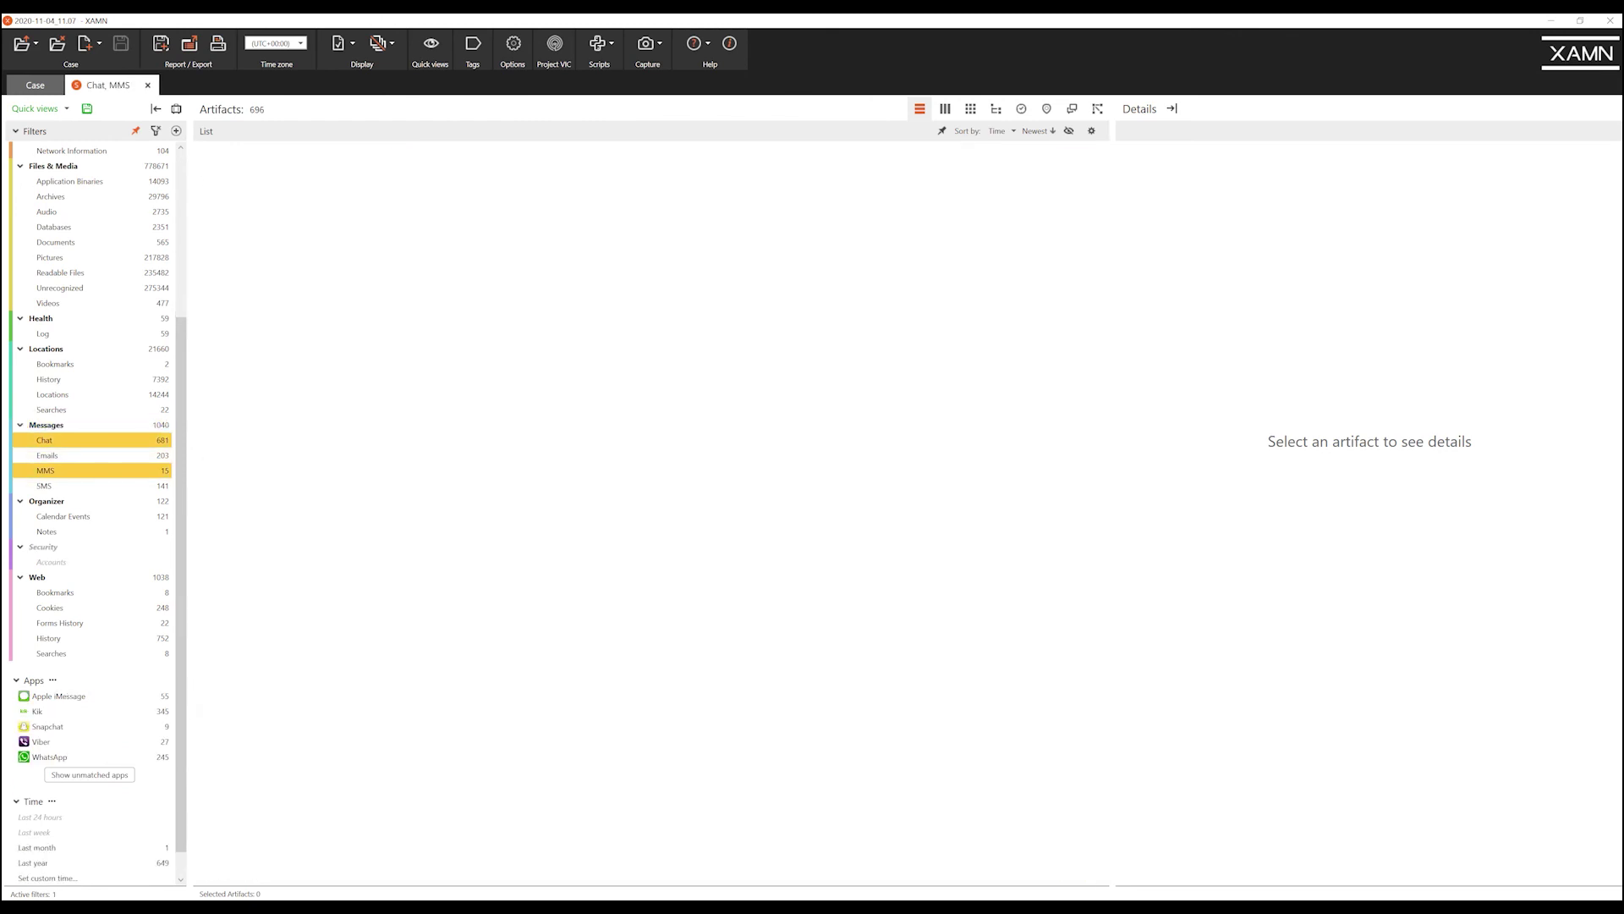
{"action": "left_click", "coordinate": [44, 486], "text": "ctrl"}
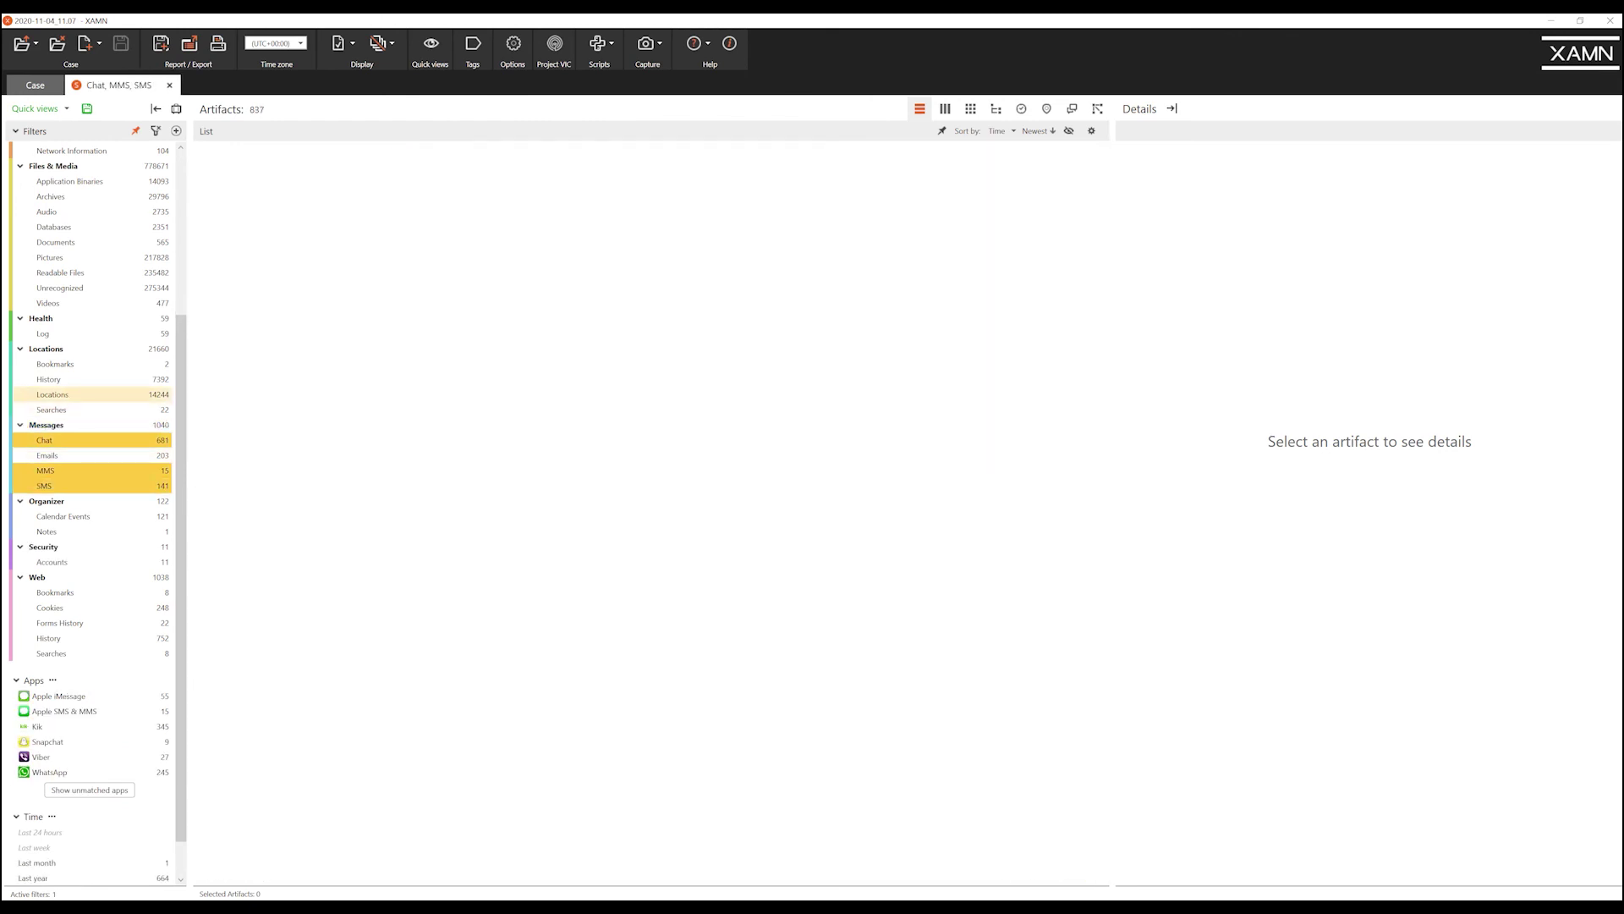
{"action": "left_click", "coordinate": [52, 395], "text": "ctrl"}
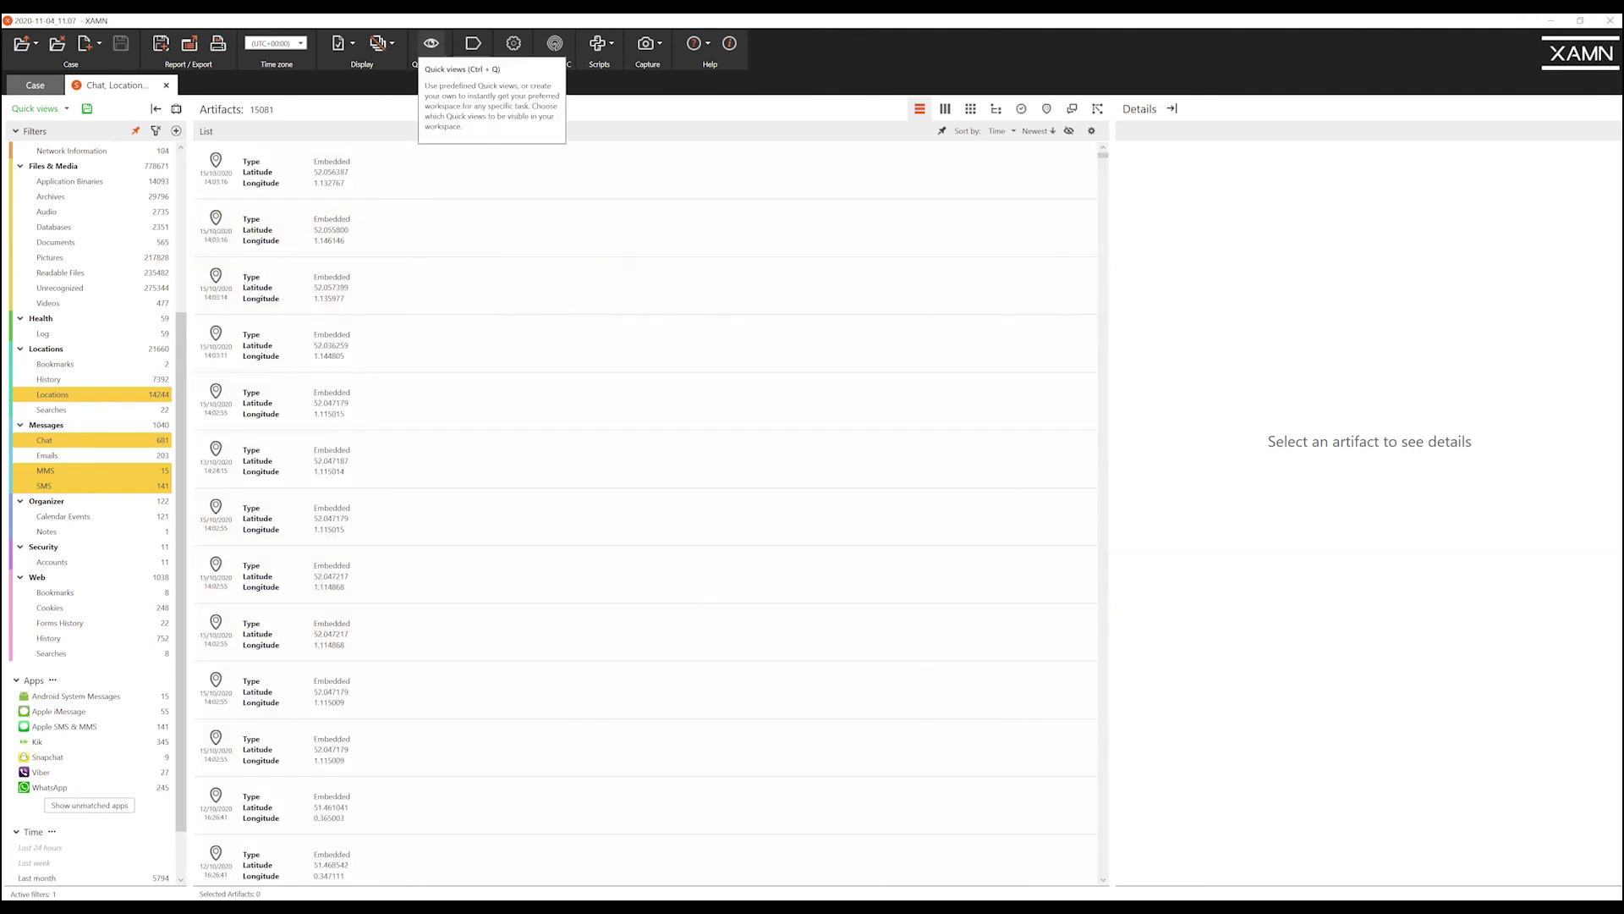
- Save the current filter combination as a quick view named Drug Dealing Investigations
{"action": "left_click", "coordinate": [431, 44]}
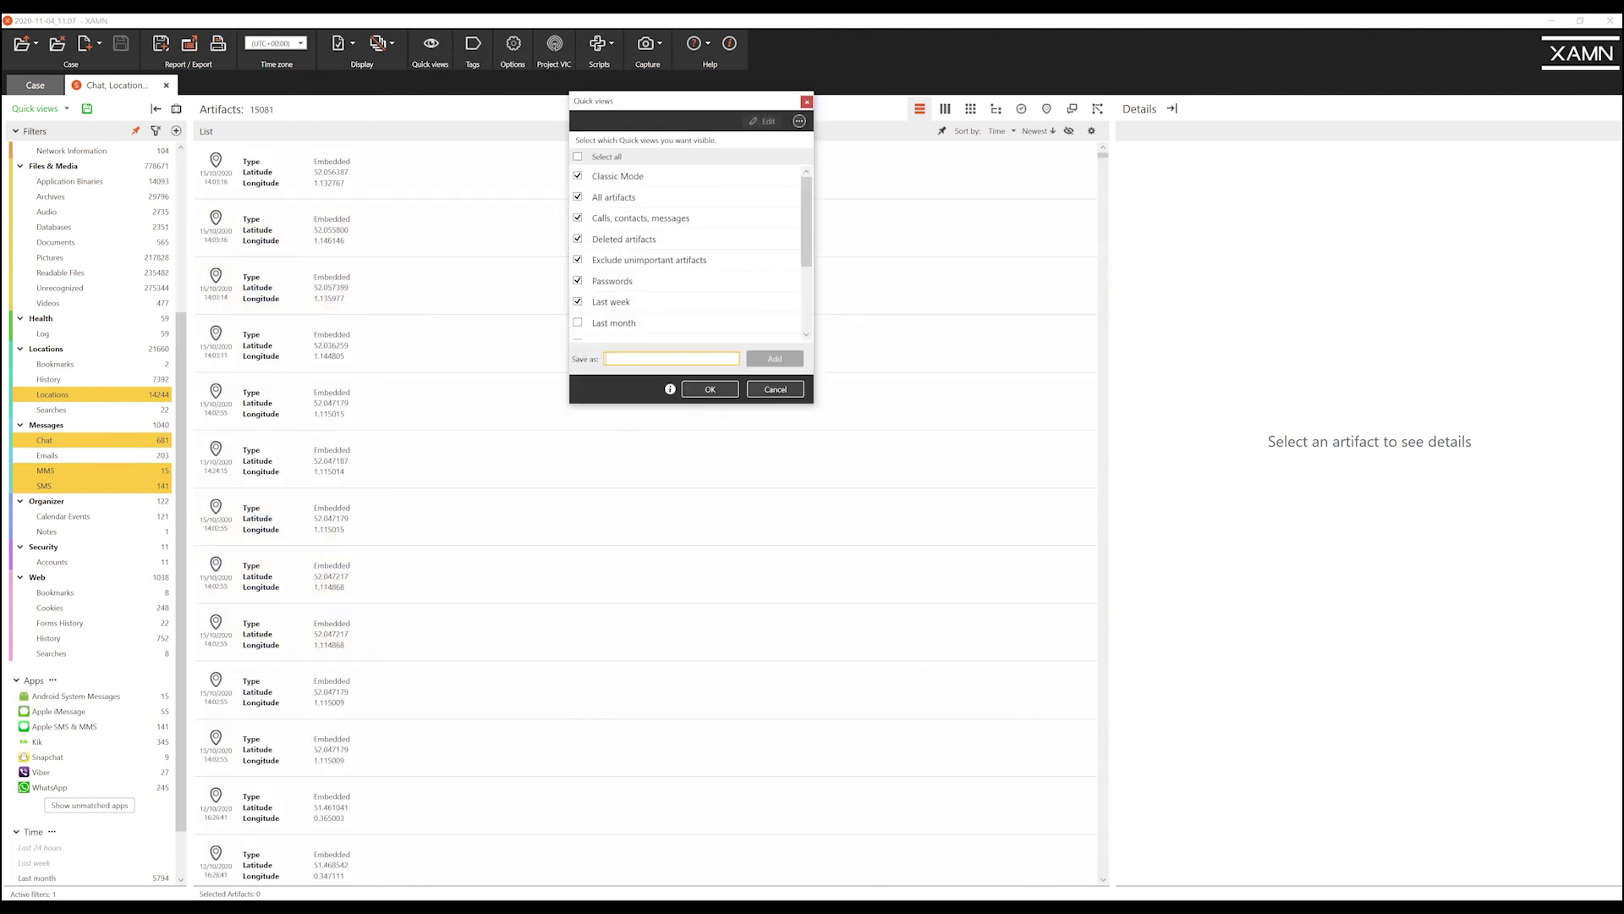
{"action": "type", "text": "Drug"}
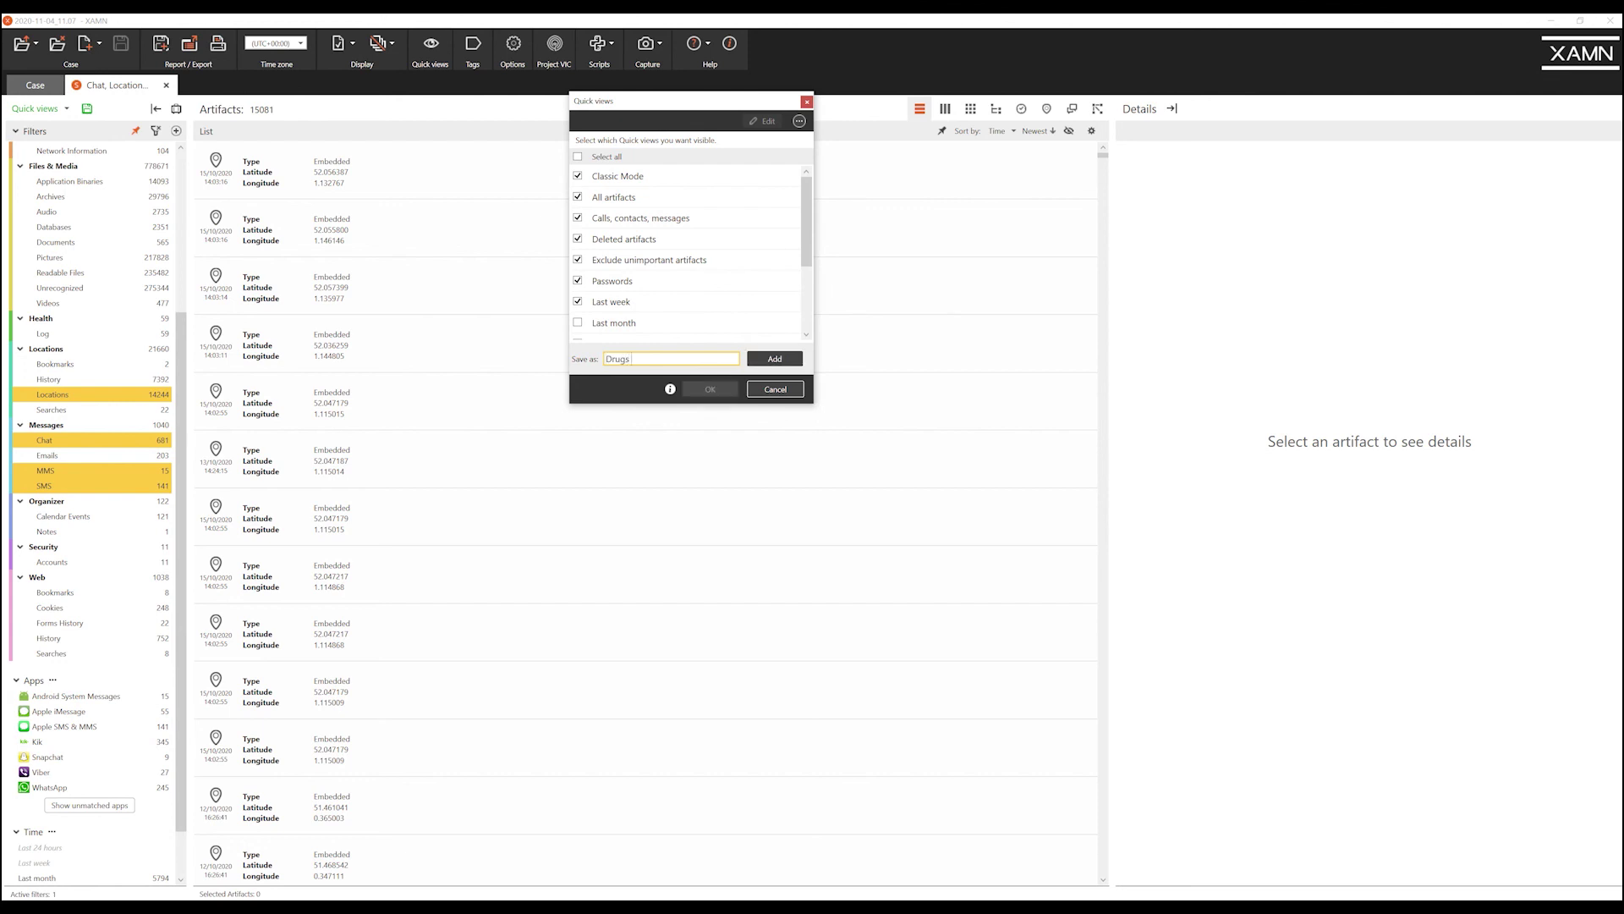
{"action": "type", "text": " Dealing Investigations"}
{"action": "key", "text": "Return"}
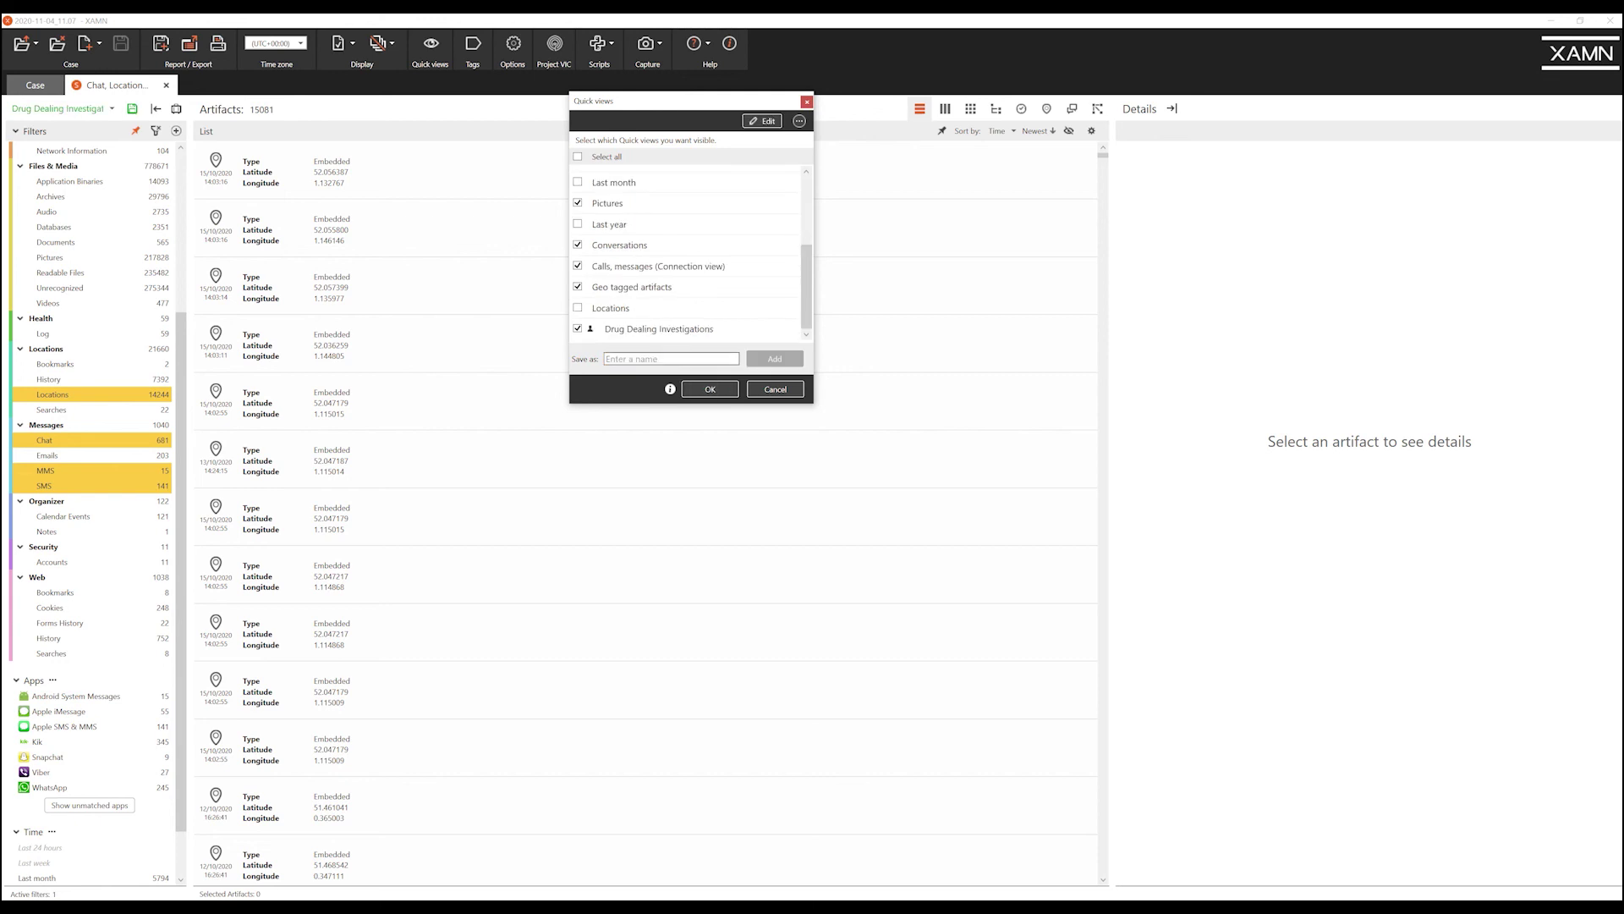
{"action": "left_click", "coordinate": [709, 389]}
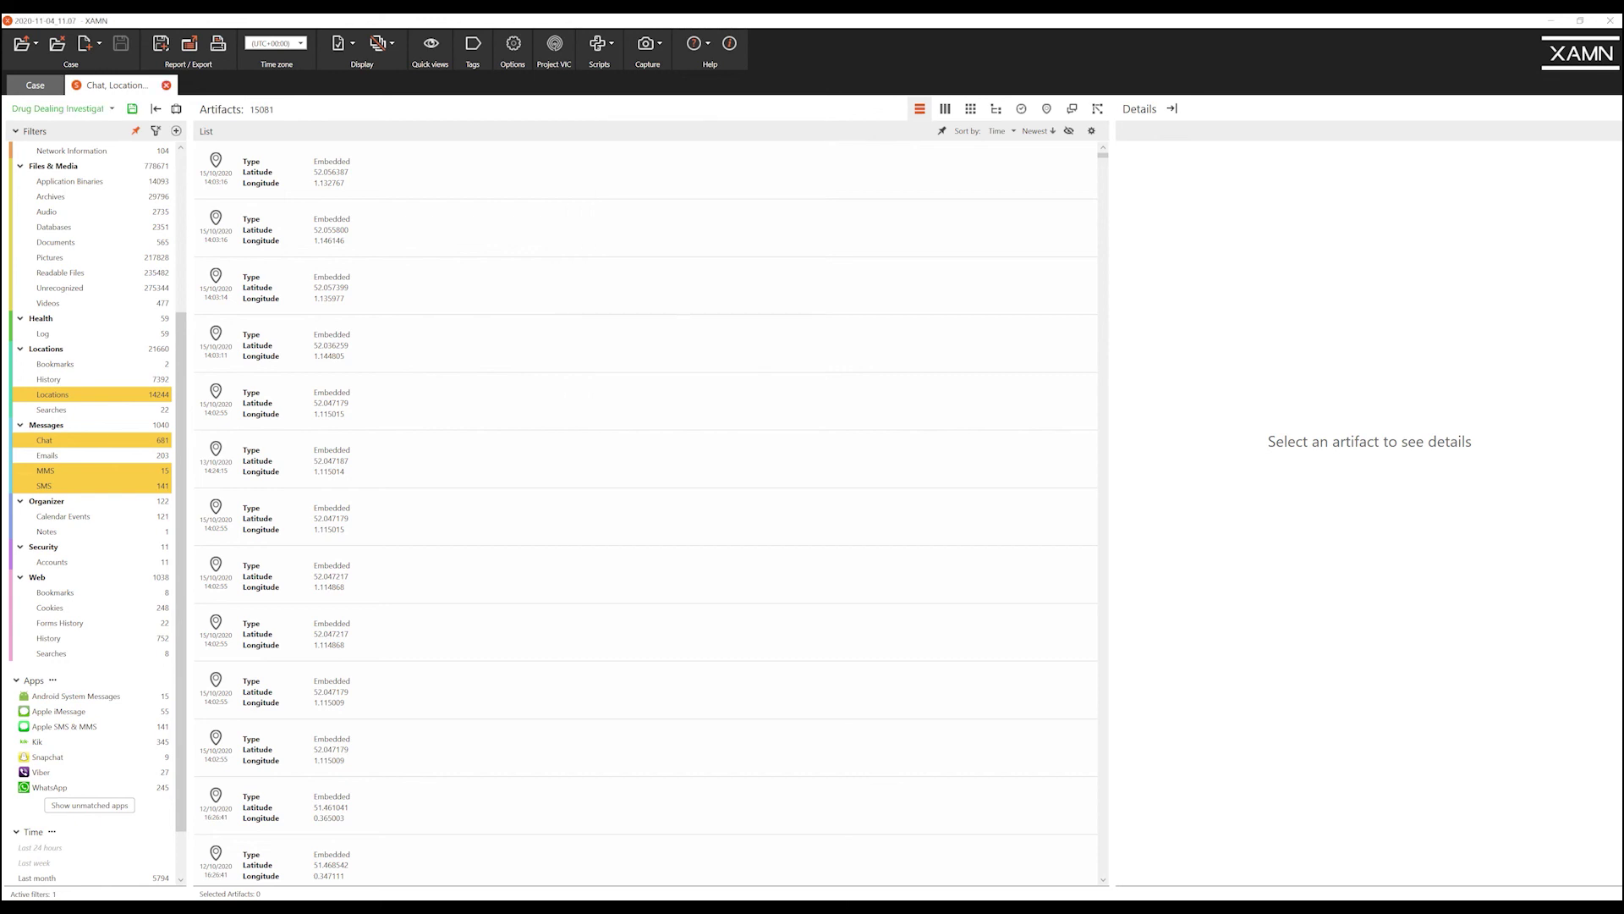
- Close the filtered artifact tab and open the Drug Dealing Investigations quick view from the case overview
{"action": "left_click", "coordinate": [166, 85]}
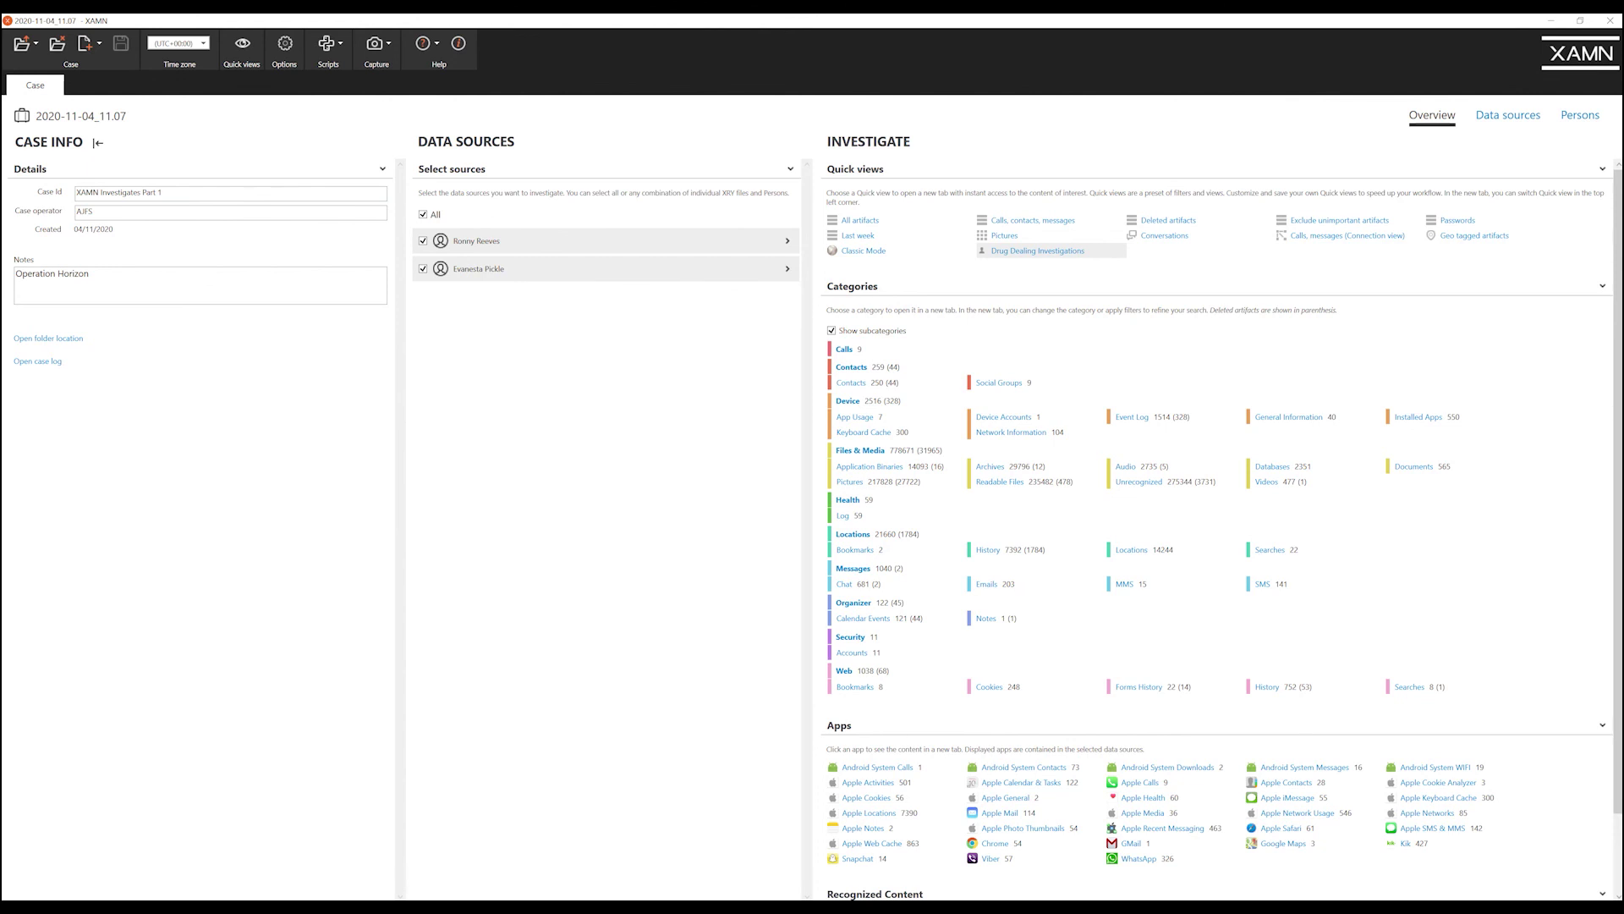
{"action": "left_click", "coordinate": [1037, 250]}
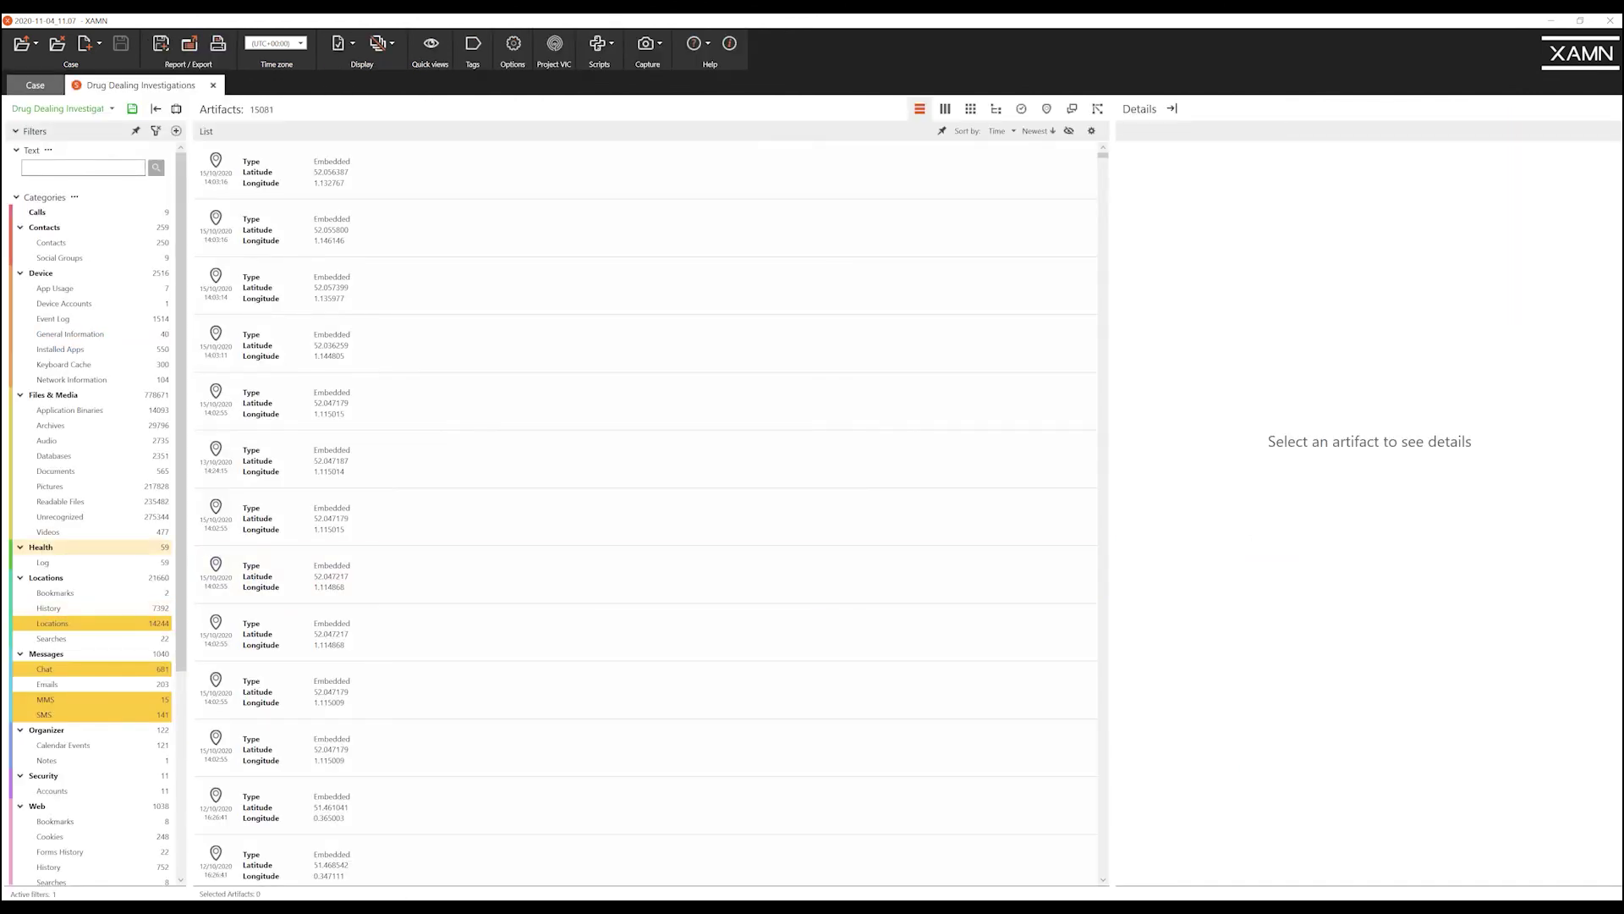